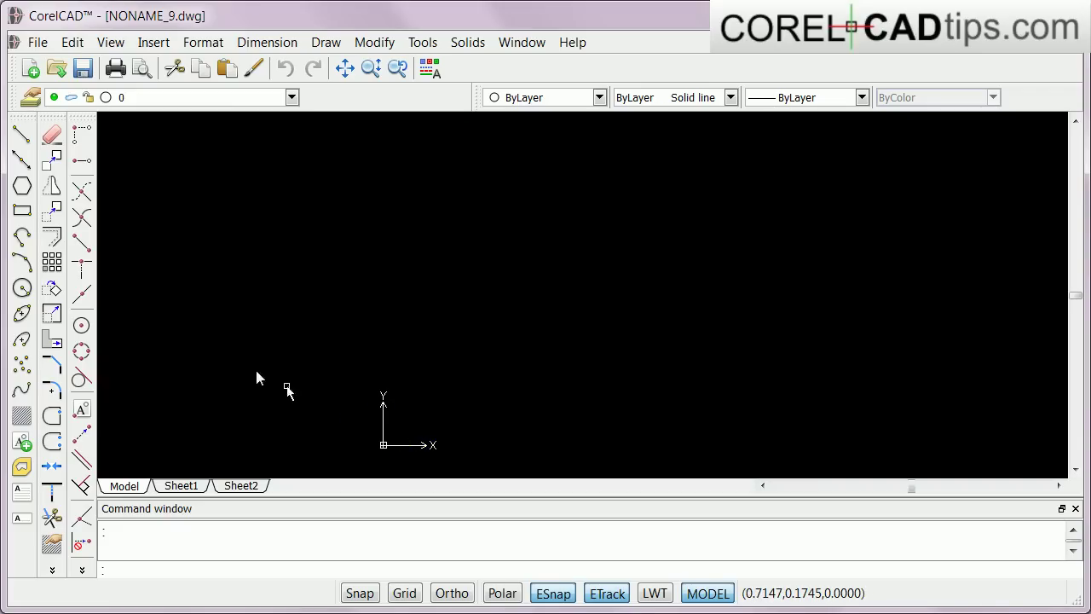
# - Draw a rectangle from the origin 0,0 to an opposite corner
pyautogui.click(23, 210)
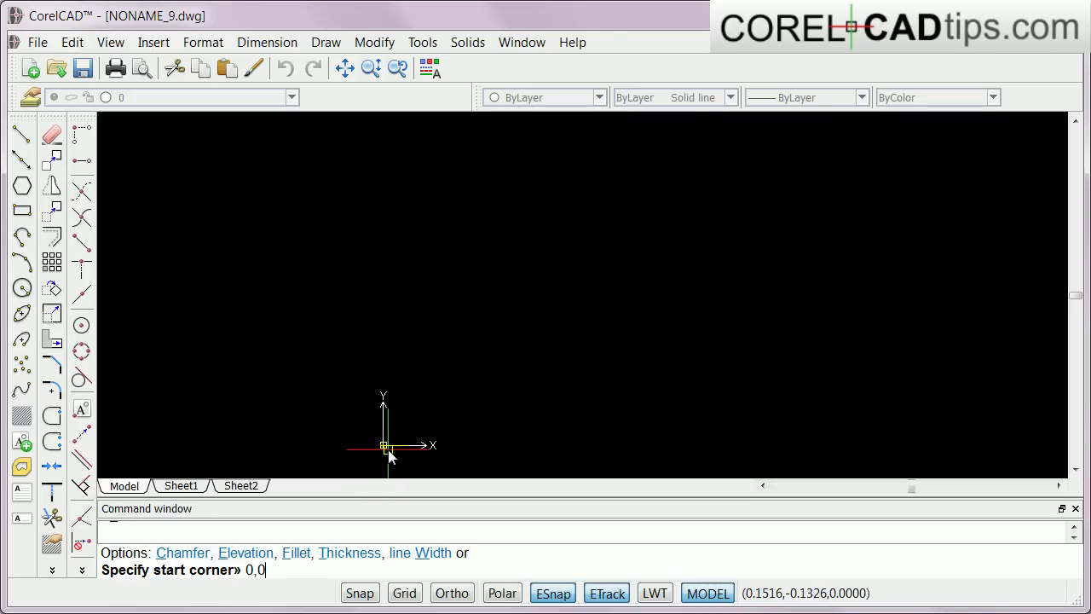
pyautogui.press('Return')
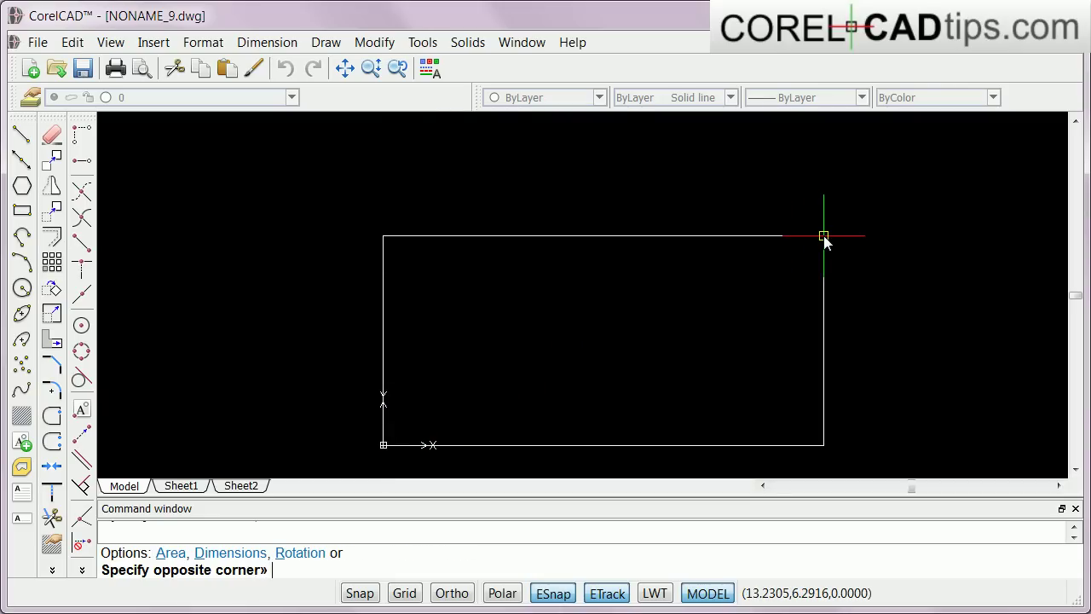
pyautogui.click(823, 236)
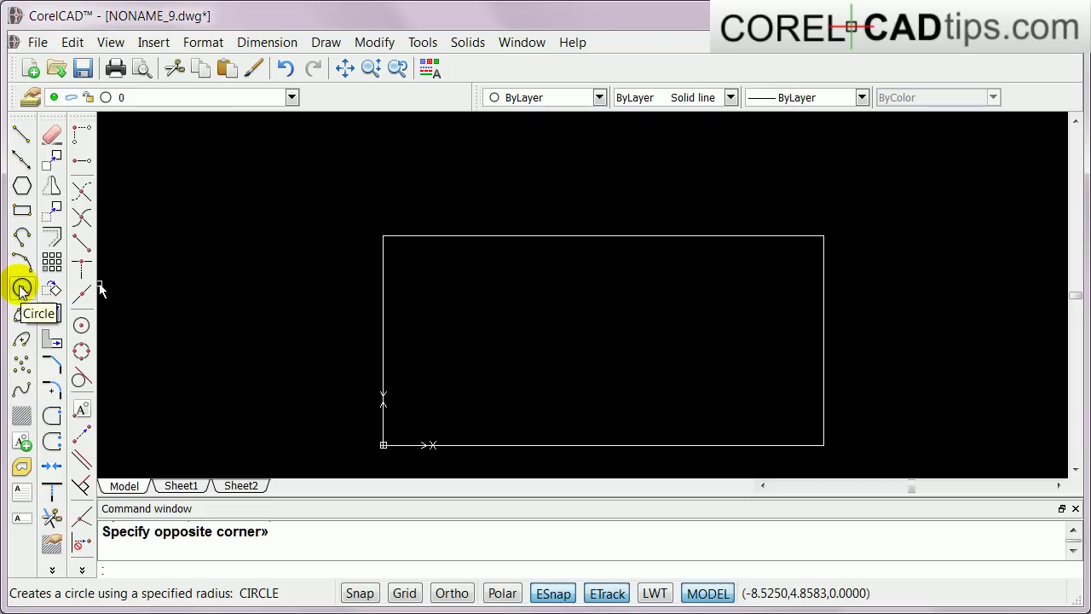
# - Draw a circle centred inside the rectangle's left half
pyautogui.click(21, 290)
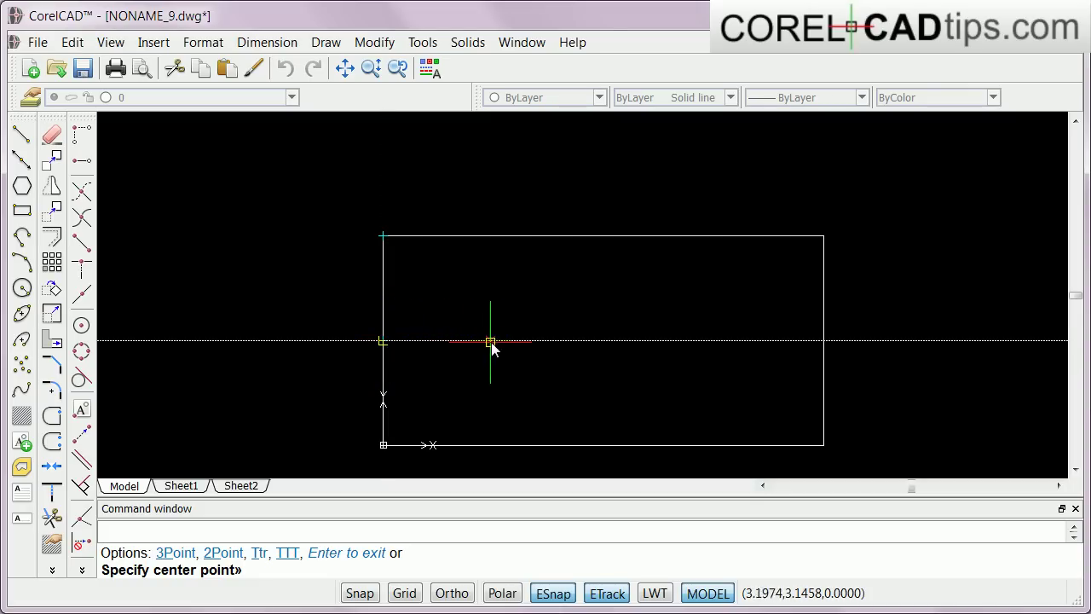
pyautogui.click(498, 341)
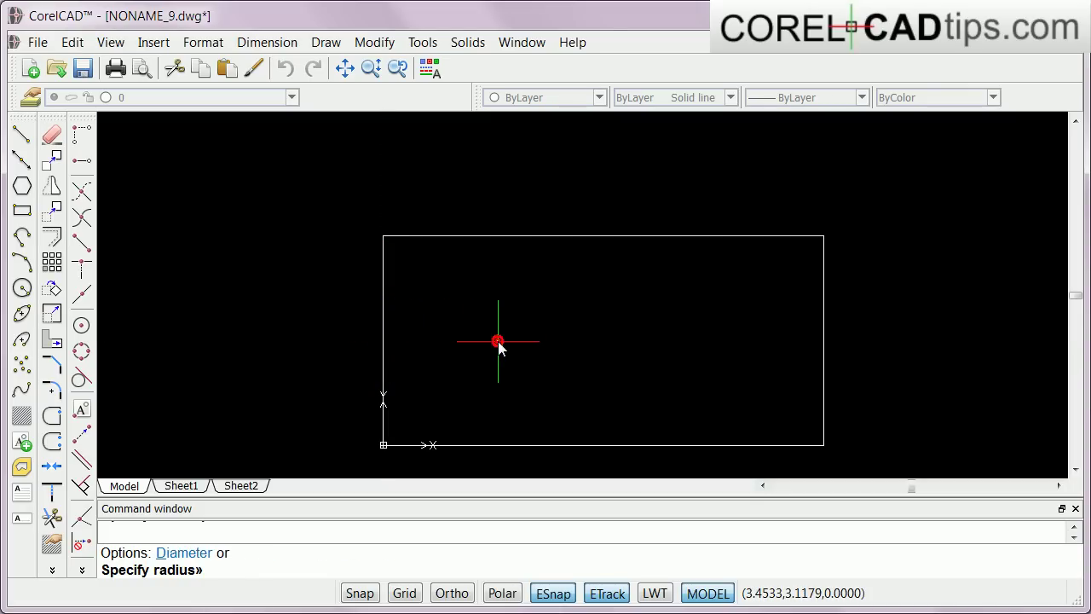
pyautogui.click(552, 387)
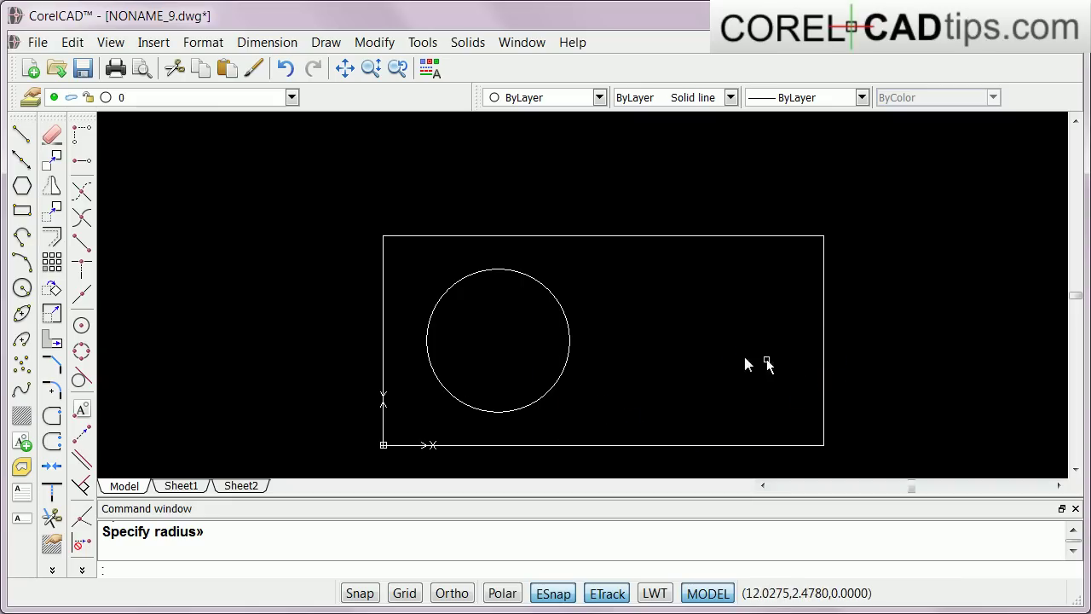
# - Zoom out and view the rectangle and circle in SW Isometric
pyautogui.scroll(-1, 762, 356)
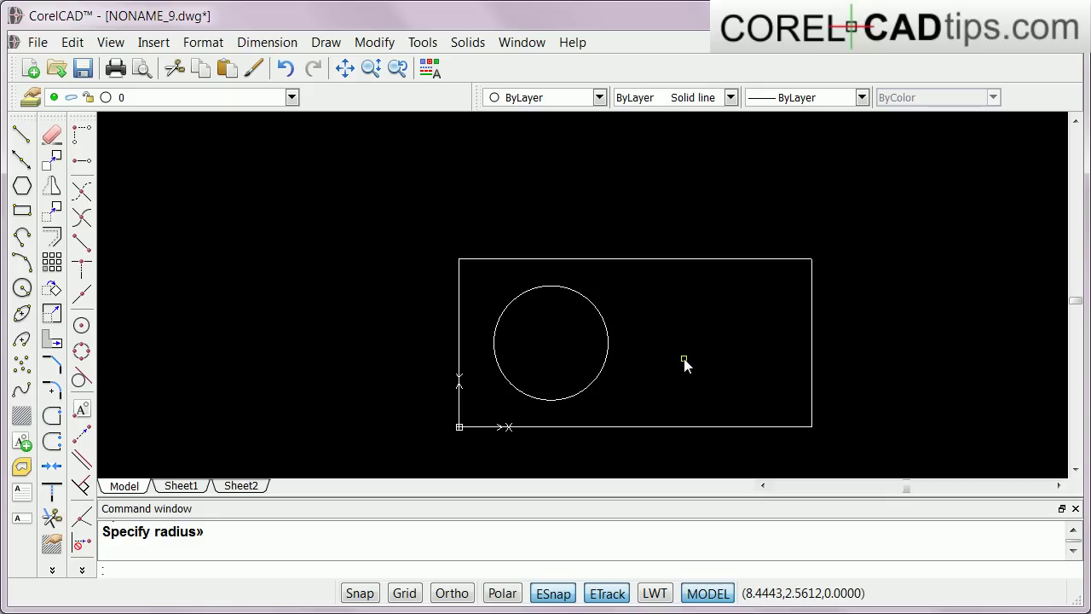
pyautogui.click(110, 42)
pyautogui.moveTo(135, 238)
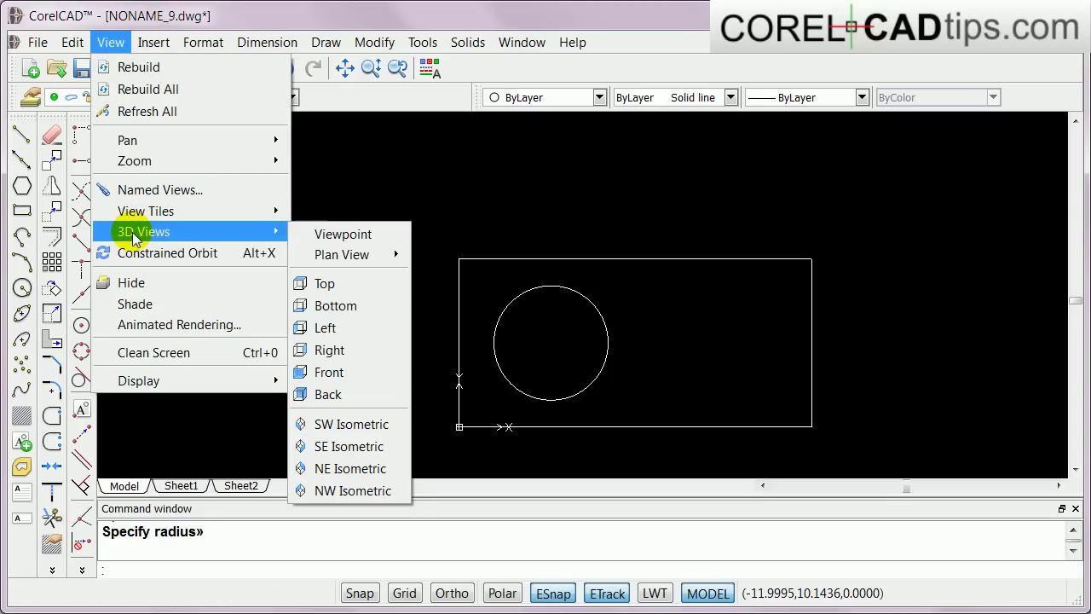
pyautogui.click(380, 433)
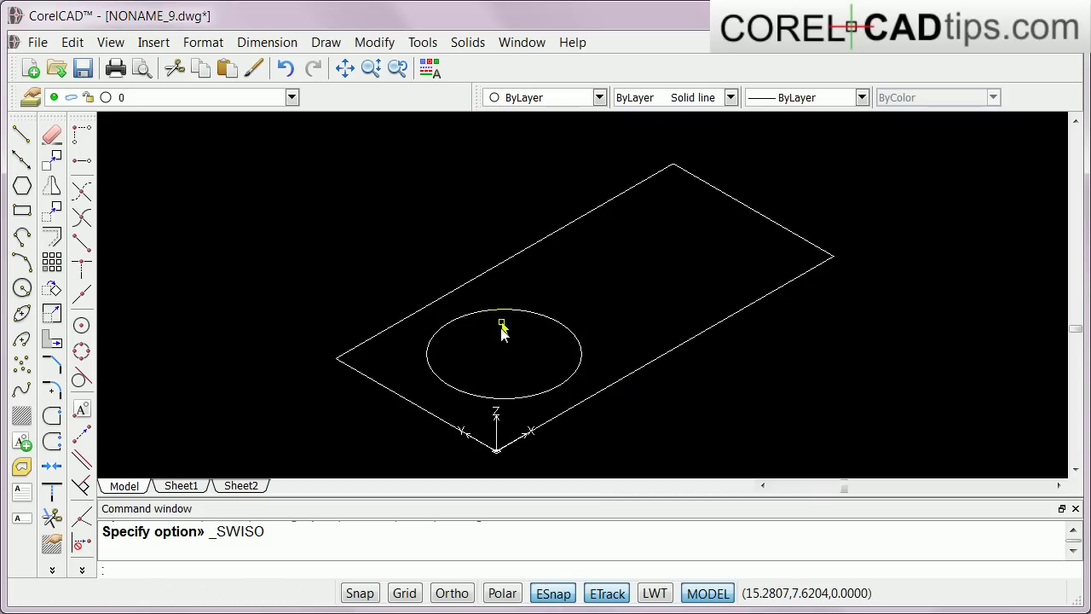
# - Extrude the rectangle into a solid box
pyautogui.click(466, 48)
pyautogui.moveTo(474, 66)
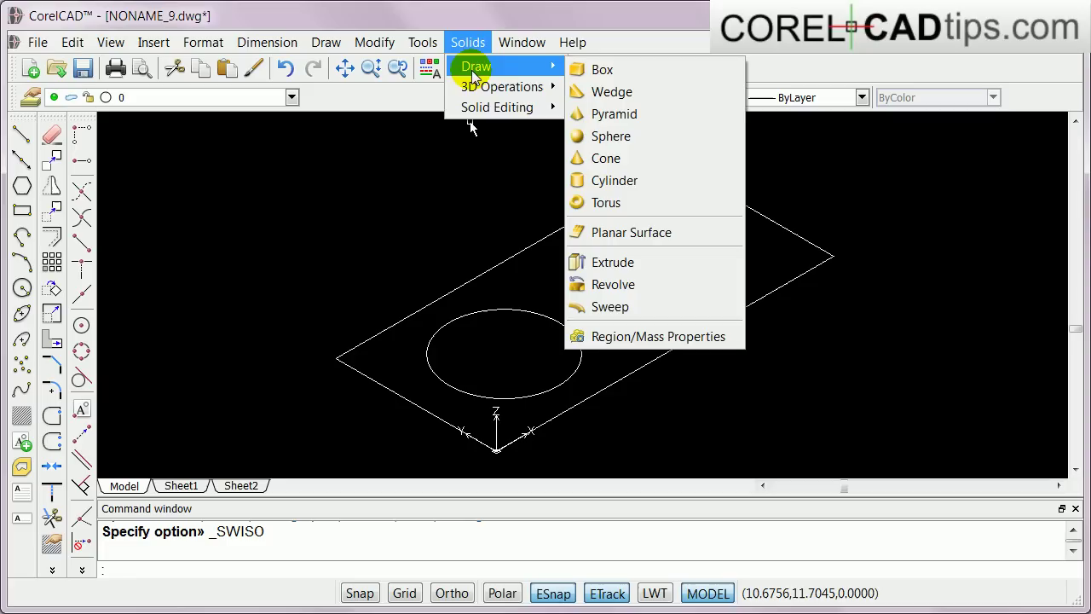
pyautogui.click(634, 271)
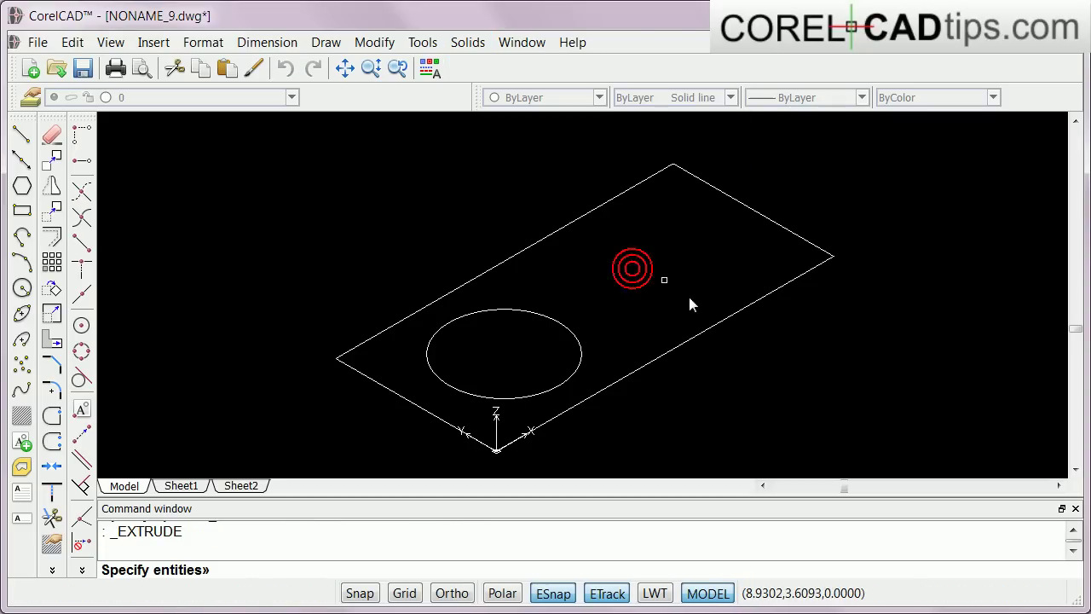
pyautogui.click(629, 375)
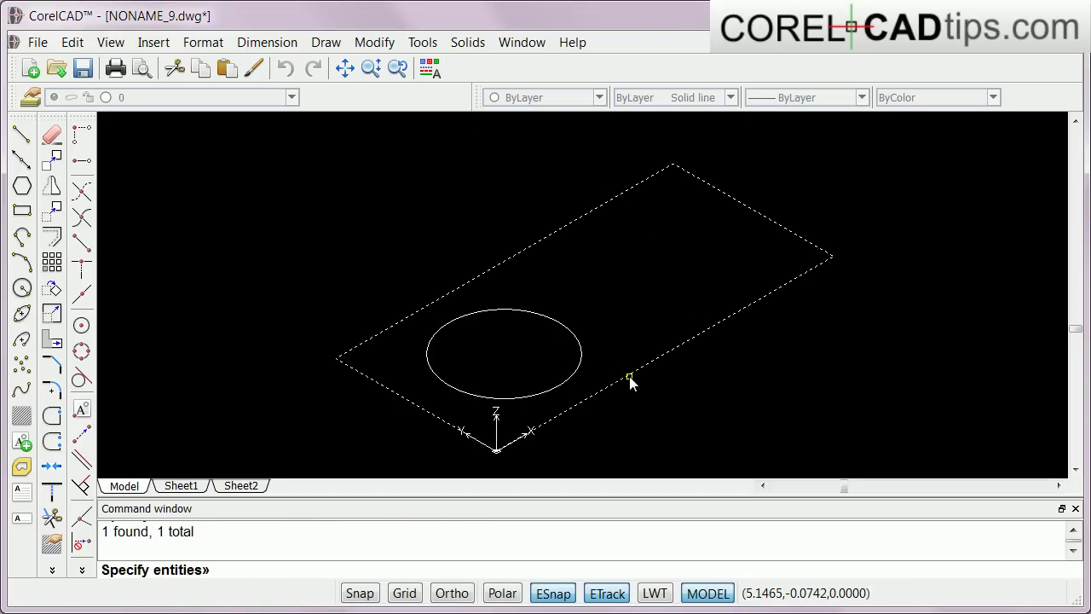
pyautogui.press('Return')
pyautogui.click(316, 552)
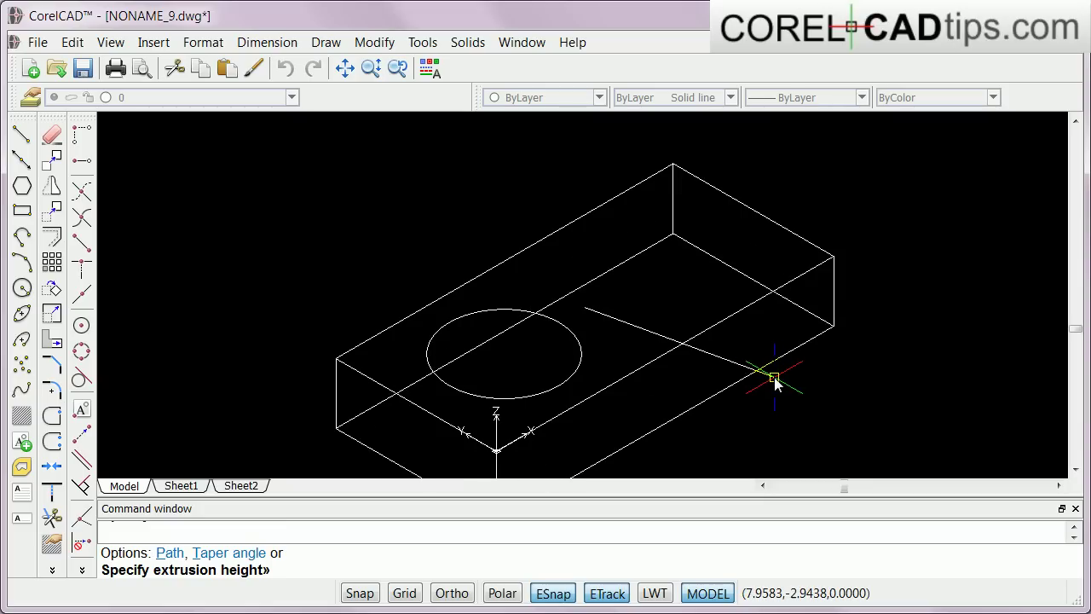
pyautogui.click(774, 378)
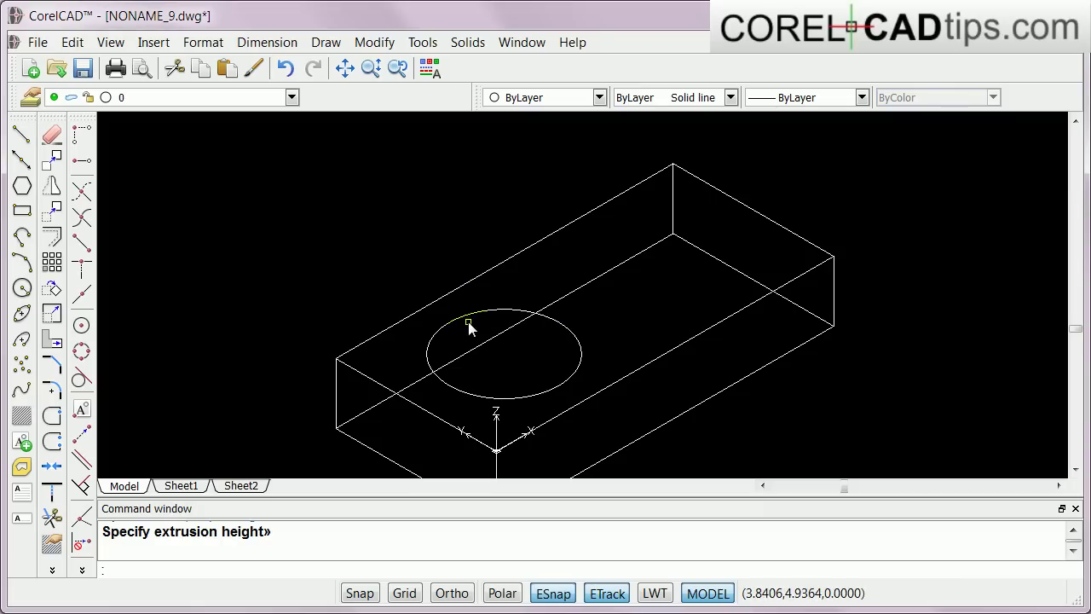
# - Extrude the circle into a cylinder rising well above the box
pyautogui.click(453, 47)
pyautogui.moveTo(475, 66)
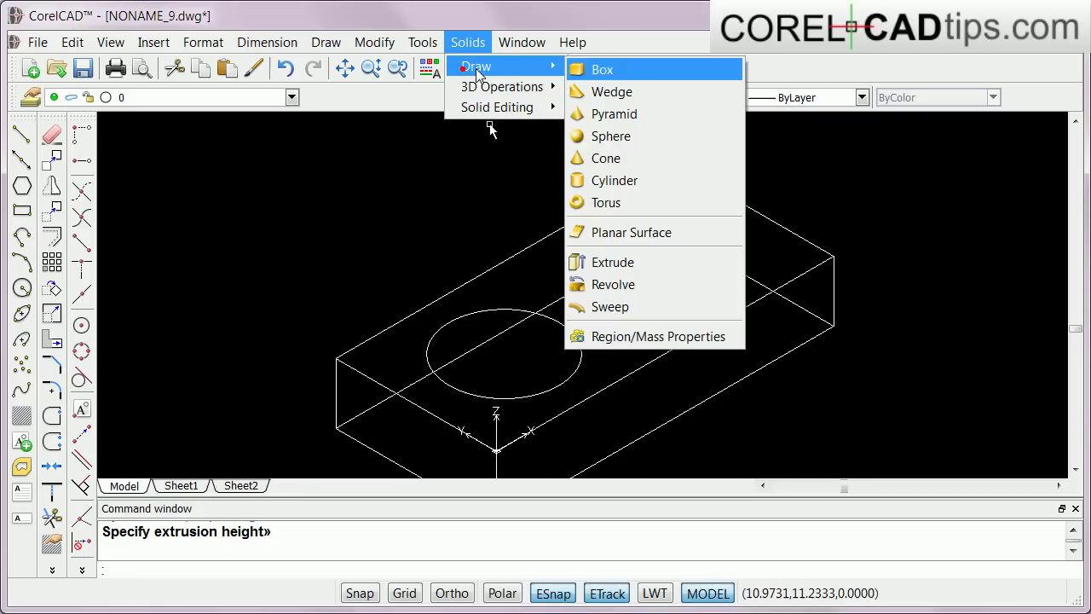
pyautogui.click(634, 262)
pyautogui.click(562, 329)
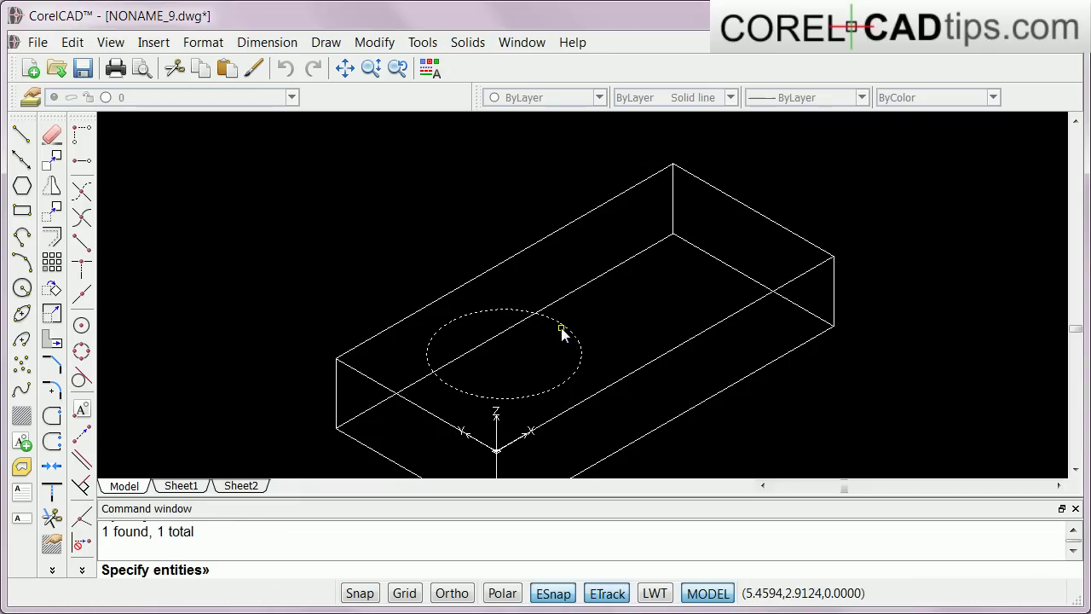
pyautogui.press('Return')
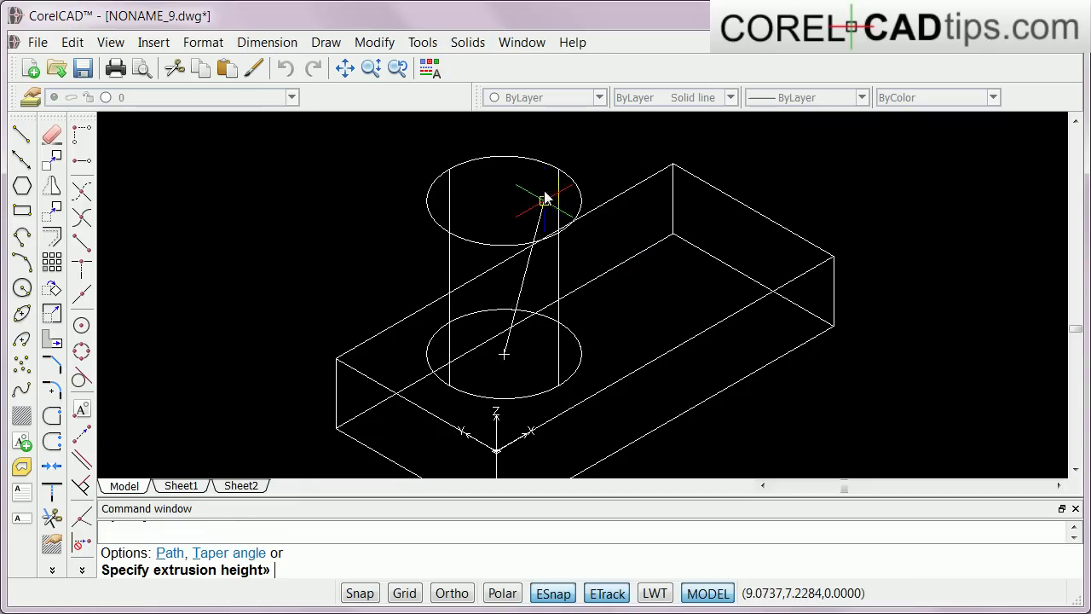
pyautogui.click(545, 179)
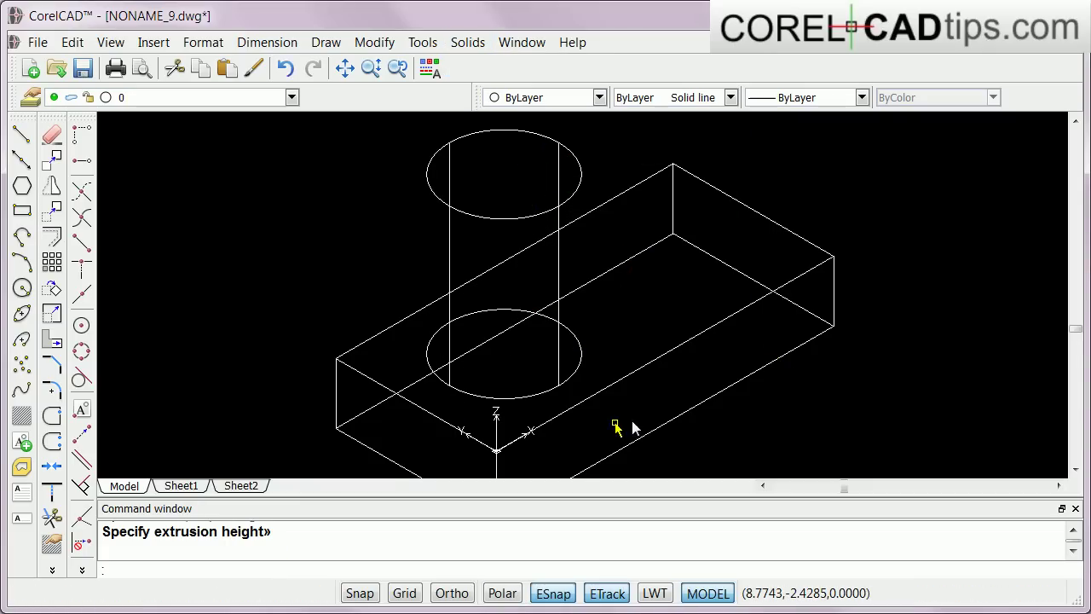
pyautogui.scroll(-1, 766, 395)
pyautogui.scroll(1, 696, 427)
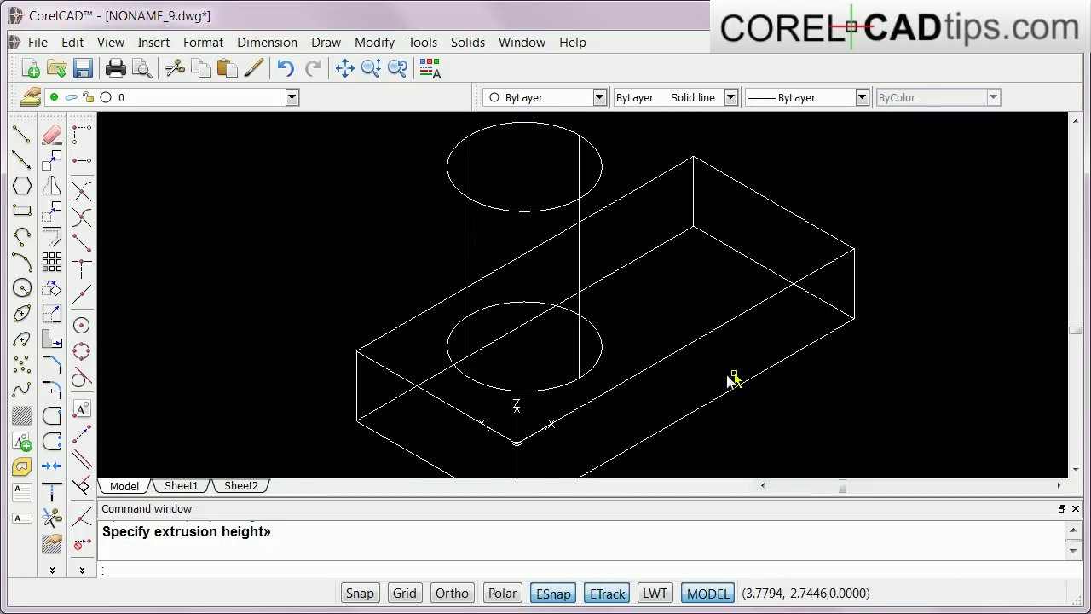
pyautogui.scroll(-1, 626, 397)
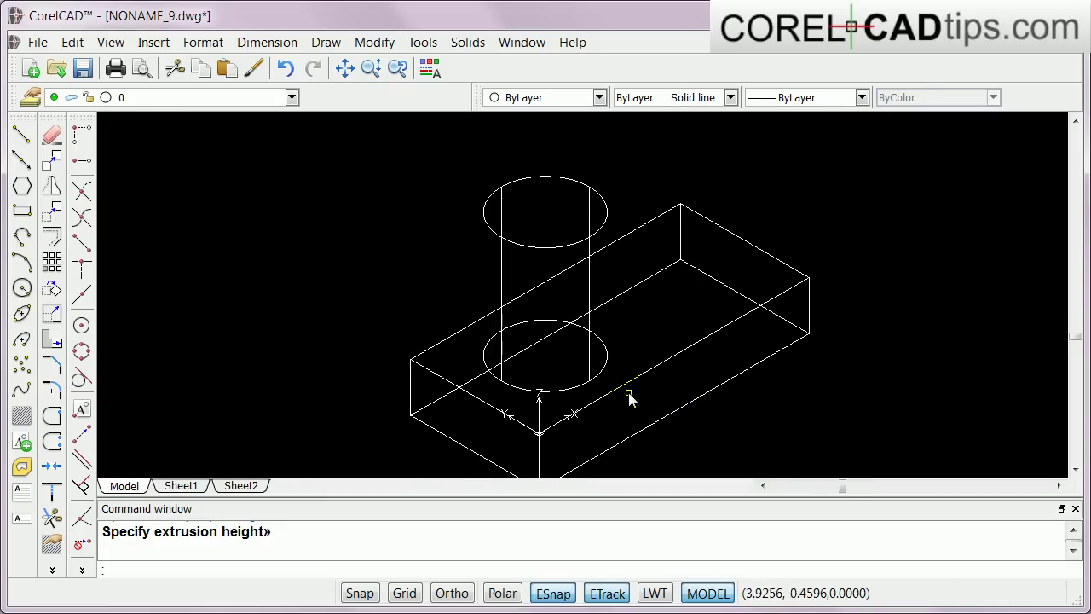
# - Apply Hide to remove hidden lines, then pan the model left and zoom in slightly
pyautogui.click(111, 44)
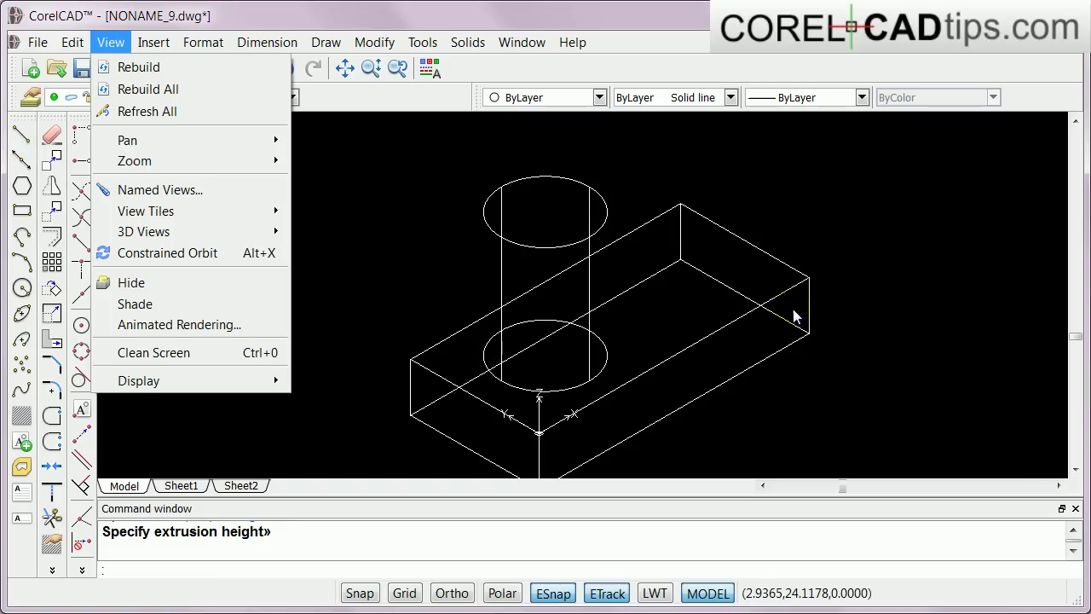
pyautogui.click(119, 49)
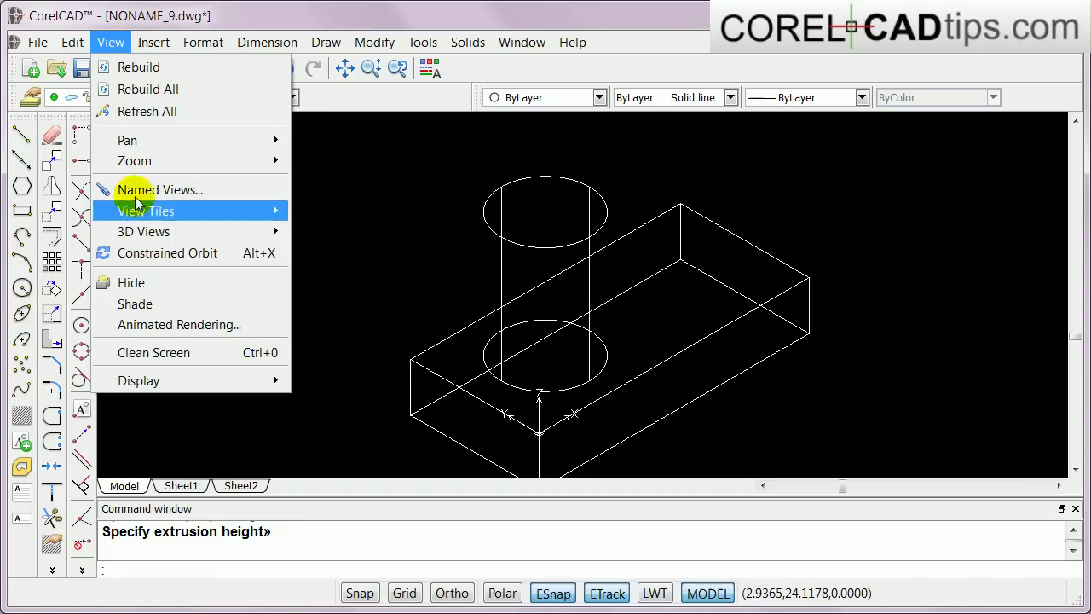
pyautogui.click(136, 283)
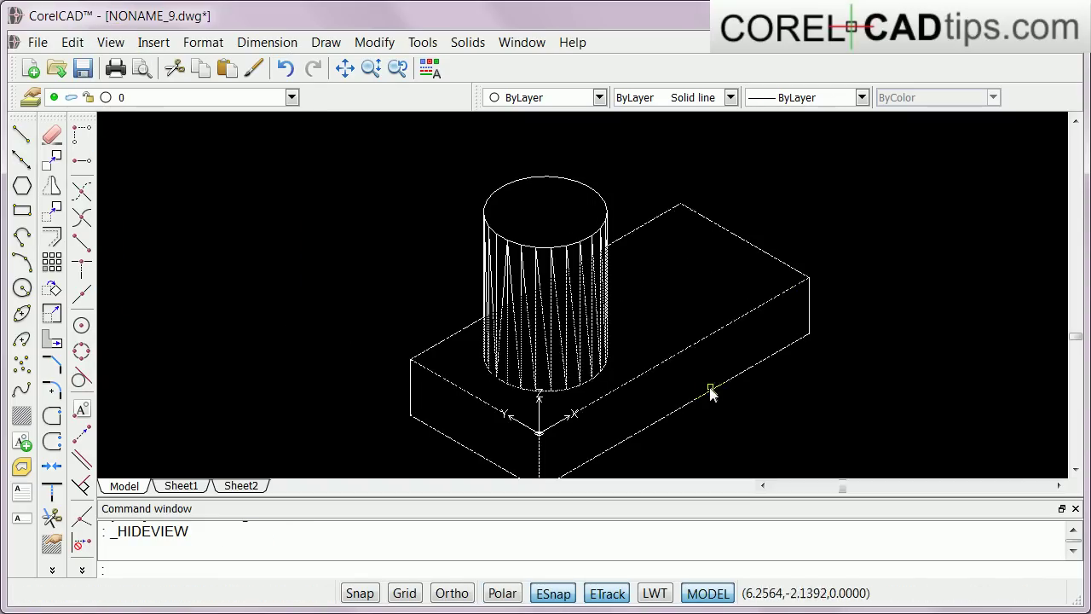
pyautogui.moveTo(719, 391); pyautogui.dragTo(560, 370, button='middle')
pyautogui.scroll(2, 474, 374)
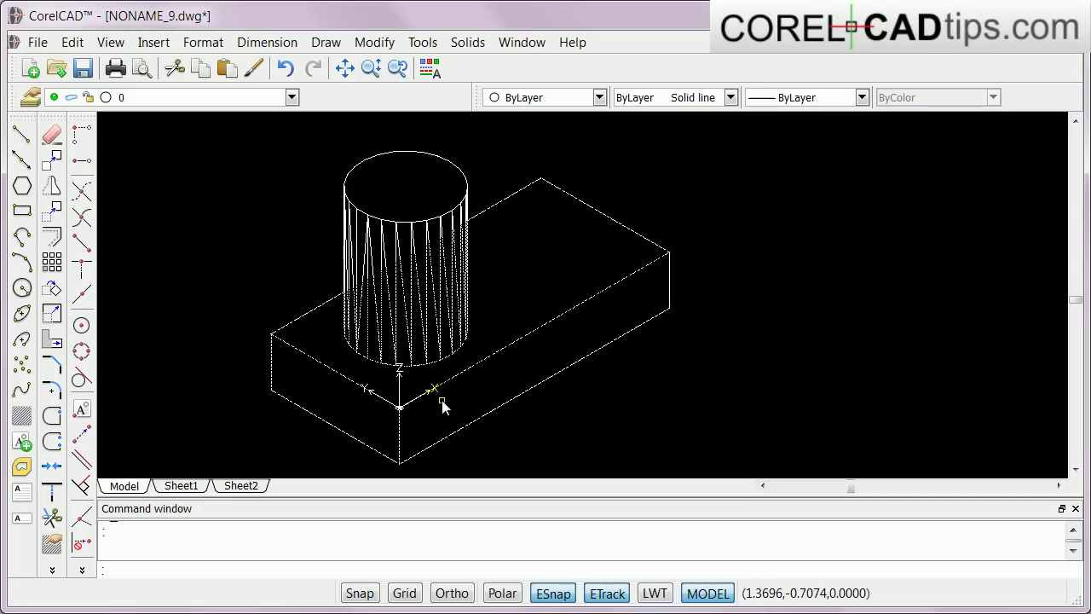
pyautogui.click(119, 51)
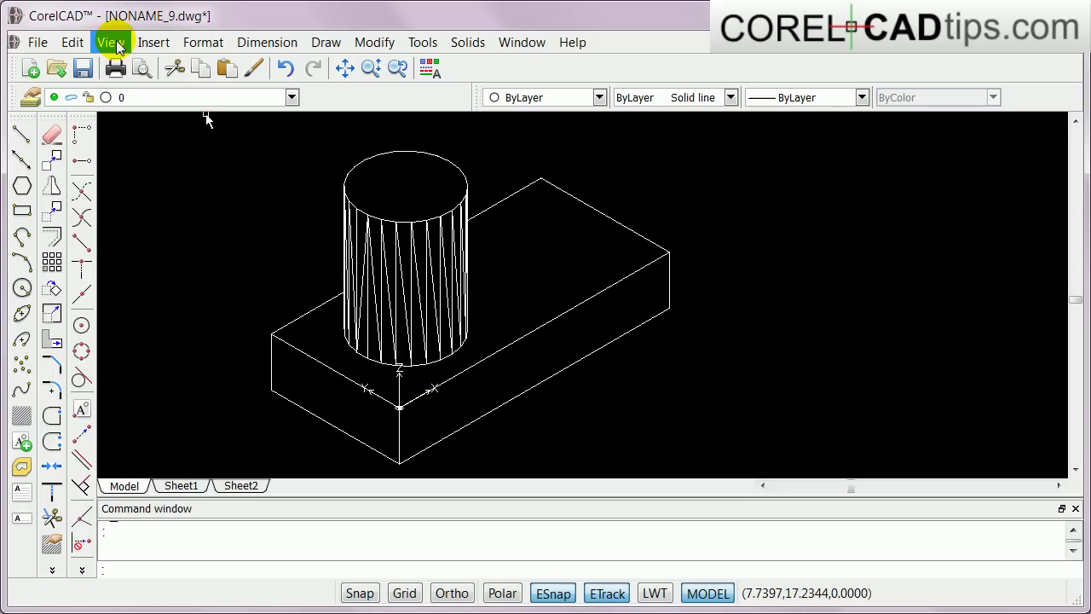
# - Constrained-orbit the box and cylinder toward a low side angle
pyautogui.click(115, 44)
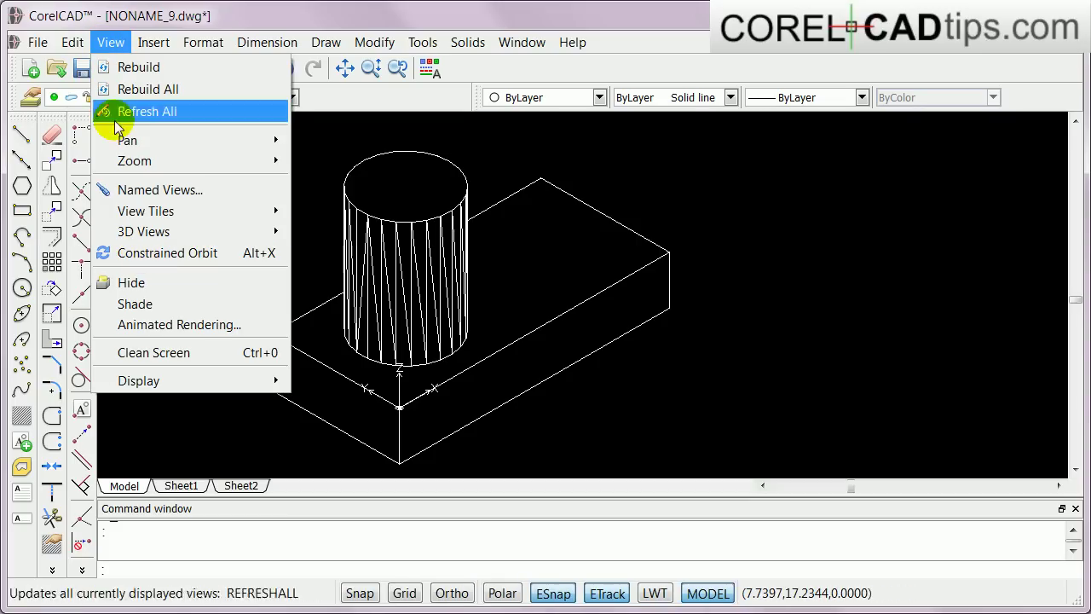
pyautogui.click(137, 266)
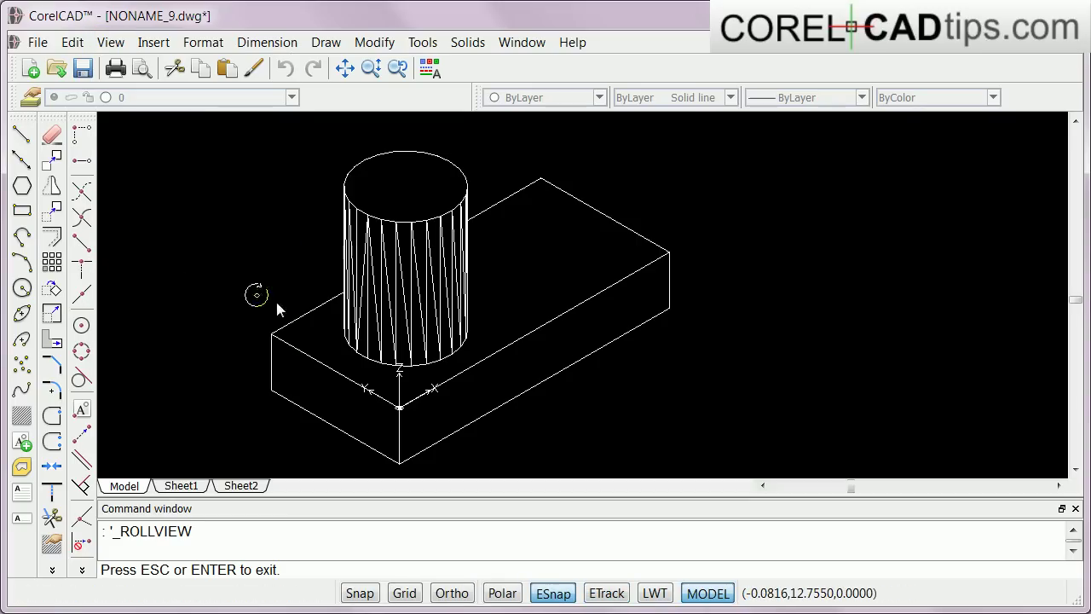
pyautogui.moveTo(587, 354); pyautogui.dragTo(521, 309)
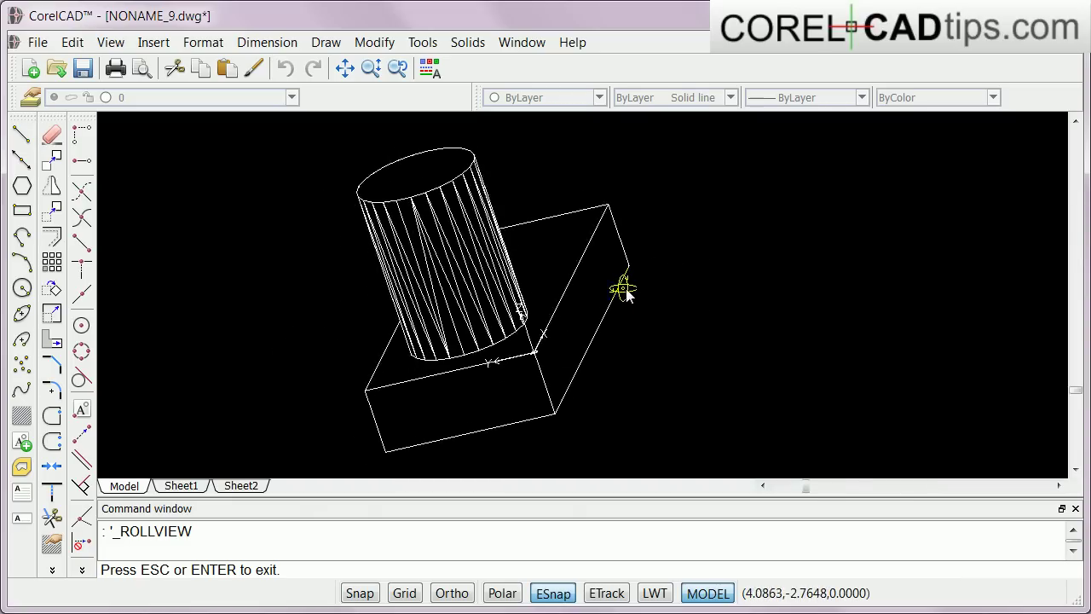
pyautogui.moveTo(563, 456); pyautogui.dragTo(324, 399)
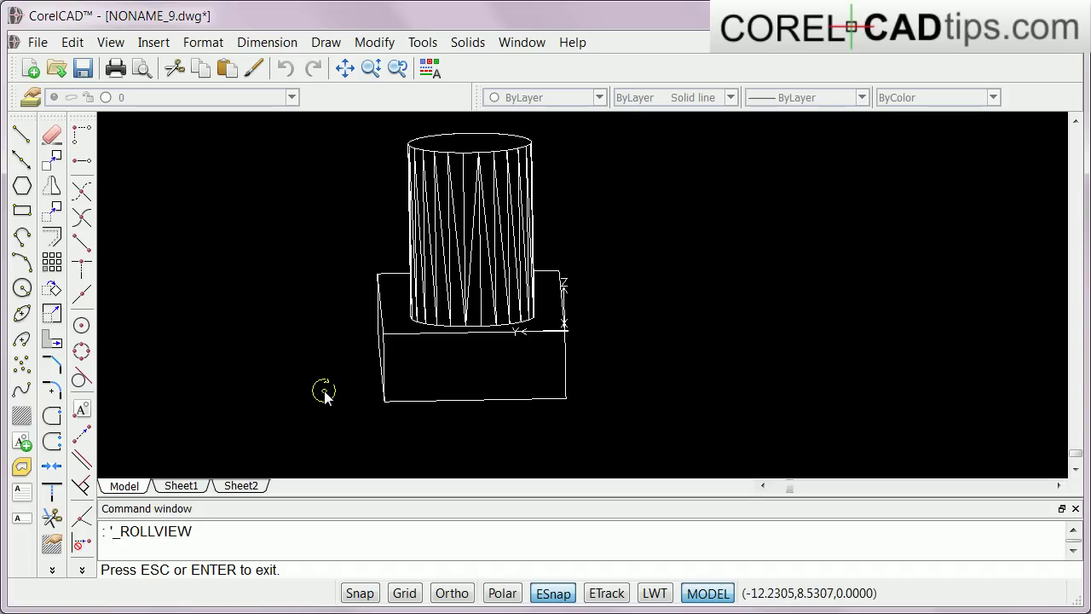
pyautogui.moveTo(431, 307); pyautogui.dragTo(631, 332)
pyautogui.moveTo(585, 155); pyautogui.dragTo(535, 187)
pyautogui.moveTo(437, 300); pyautogui.dragTo(378, 293)
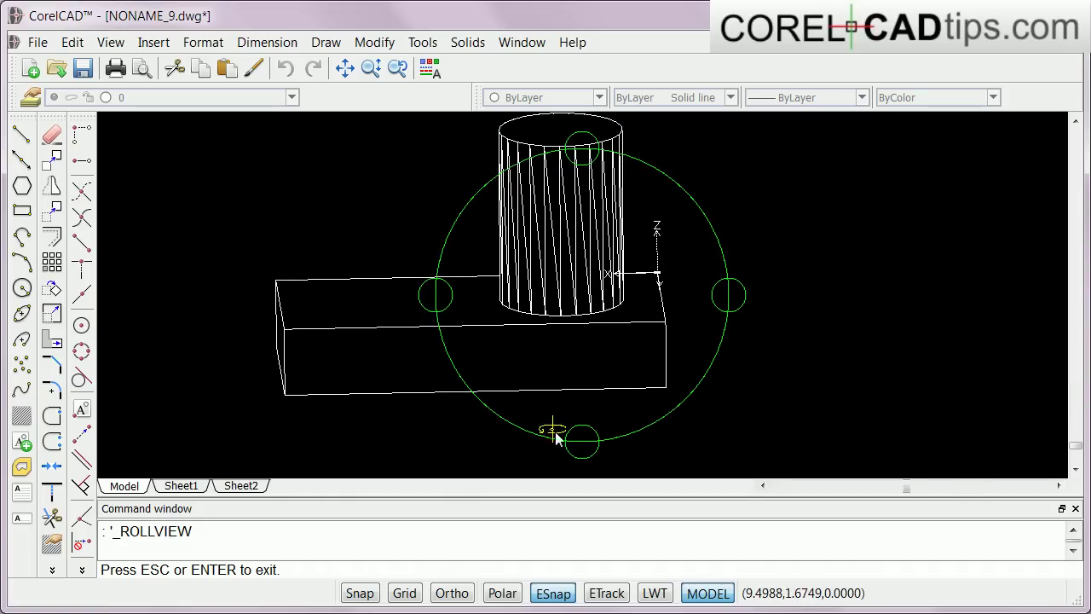
pyautogui.moveTo(568, 445); pyautogui.dragTo(595, 438)
# - Fine-tune the orbit until the cylinder stands upright on the box's top face
pyautogui.moveTo(445, 319); pyautogui.dragTo(518, 362)
pyautogui.moveTo(590, 149); pyautogui.dragTo(590, 158)
pyautogui.moveTo(755, 287); pyautogui.dragTo(519, 320)
pyautogui.scroll(2, 519, 320)
pyautogui.scroll(-2, 519, 319)
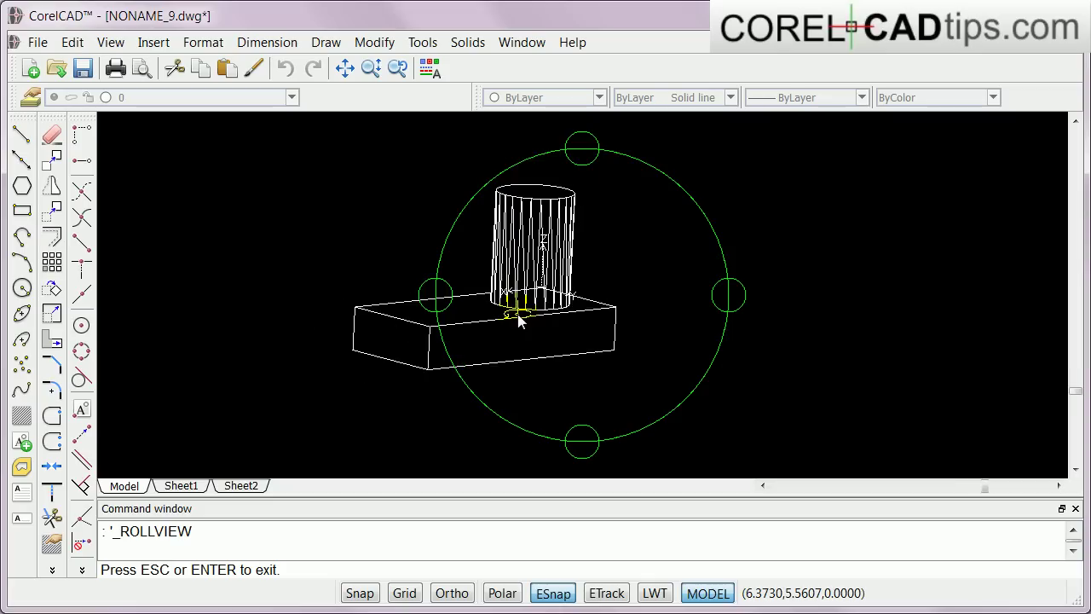
pyautogui.scroll(2, 520, 320)
pyautogui.scroll(-1, 519, 320)
pyautogui.moveTo(616, 169); pyautogui.dragTo(611, 331)
pyautogui.moveTo(583, 440); pyautogui.dragTo(576, 448)
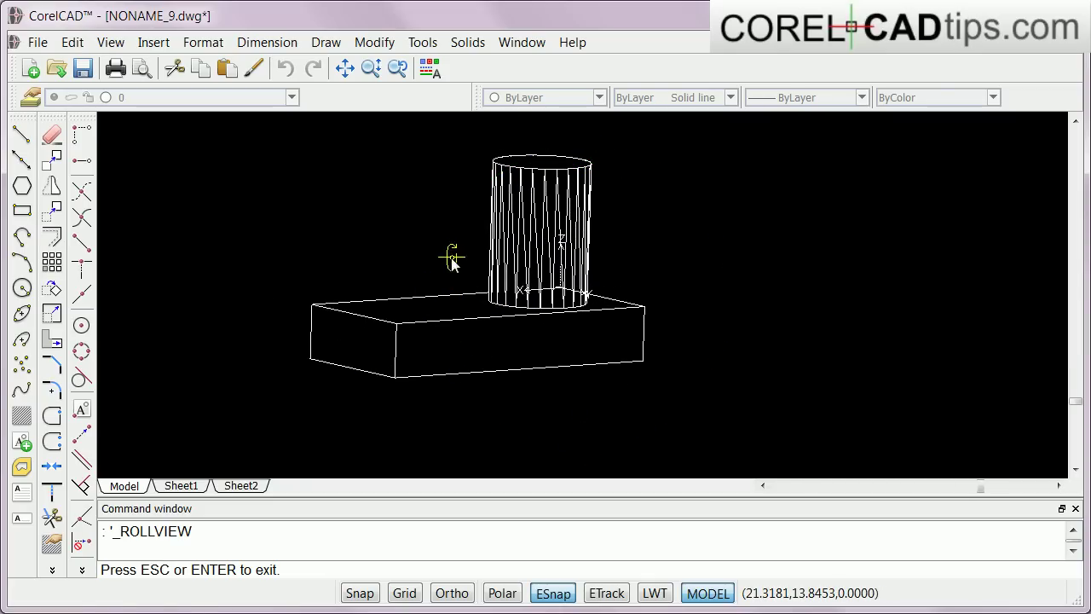
# - Switch to the Top 3D view of the model
pyautogui.click(114, 44)
pyautogui.moveTo(155, 230)
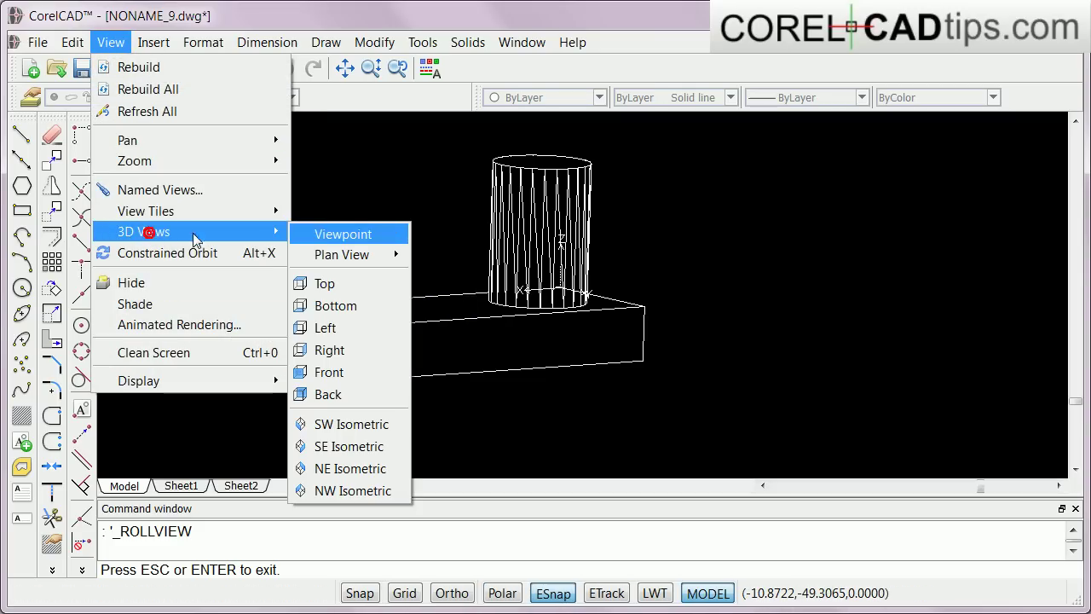
pyautogui.click(345, 288)
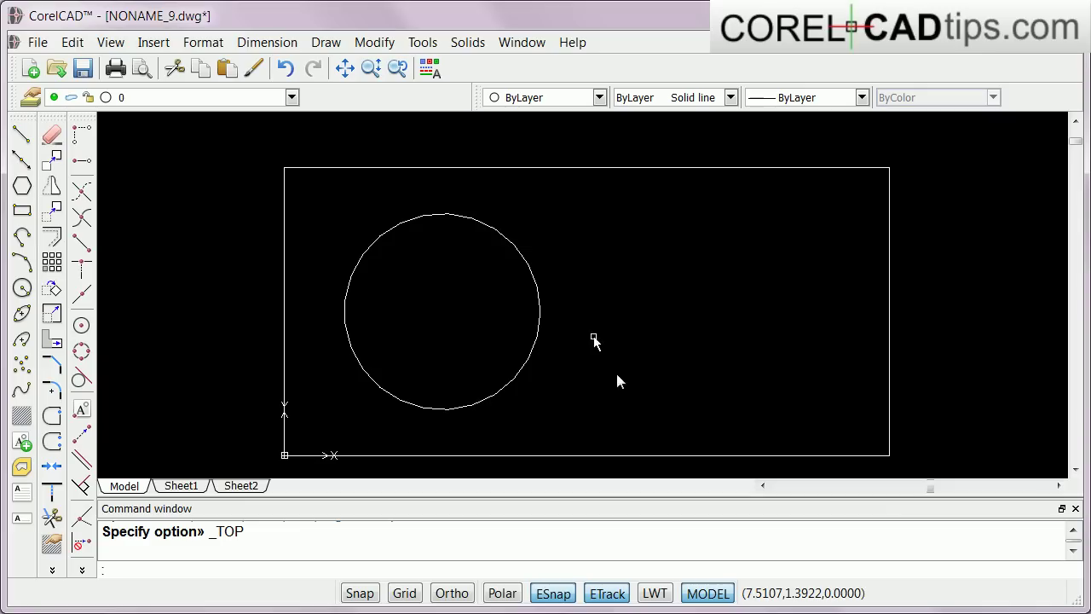
# - Draw a 5-sided Corner polygon on the block's right side, opposite the circle
pyautogui.click(25, 192)
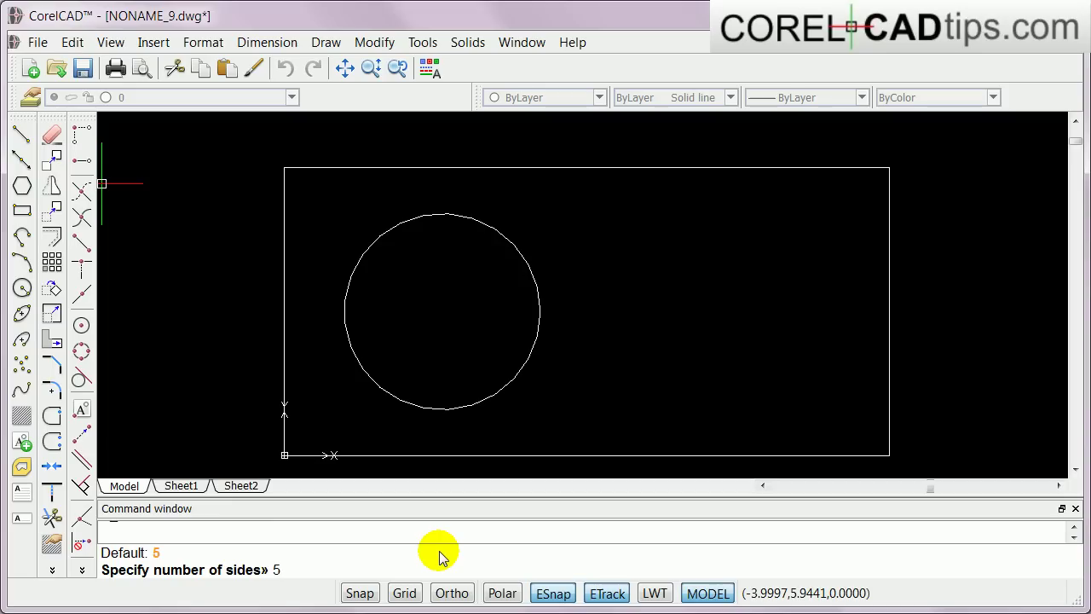
pyautogui.press('Return')
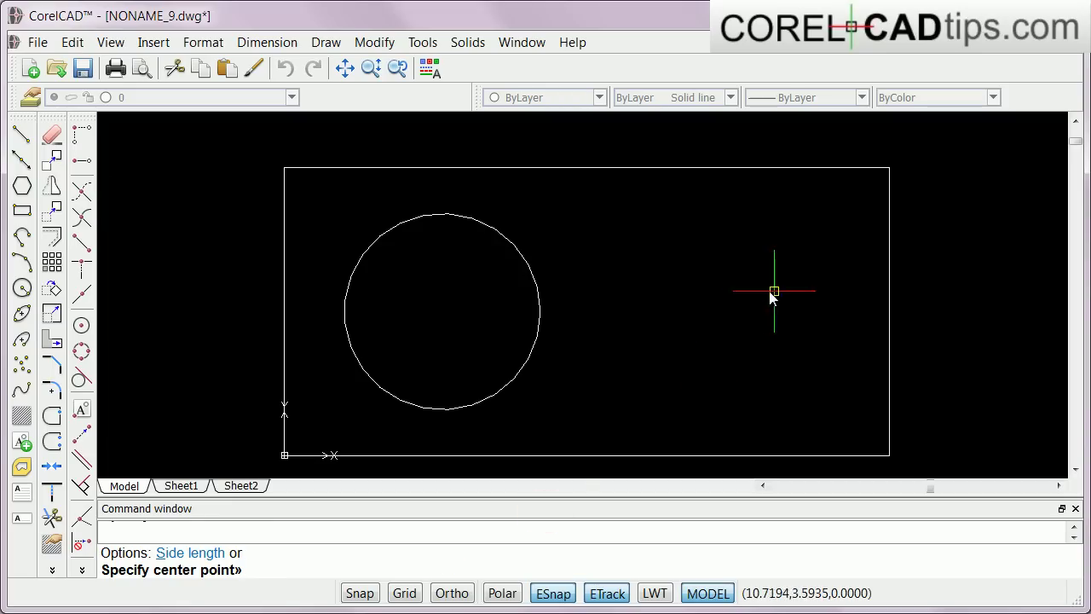
pyautogui.click(712, 309)
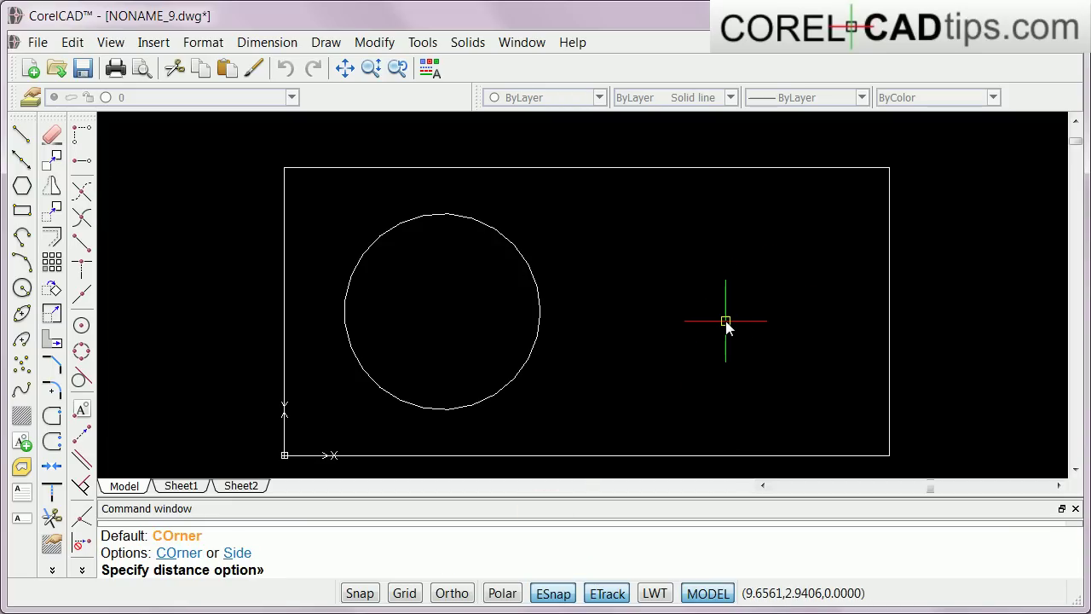
pyautogui.write('c')
pyautogui.press('Return')
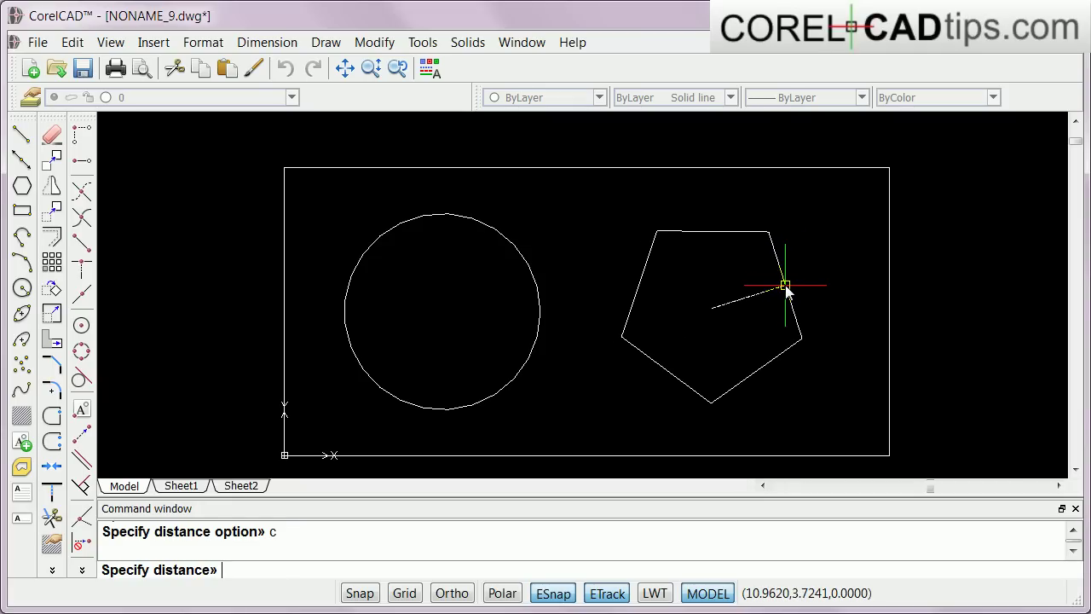
pyautogui.click(786, 289)
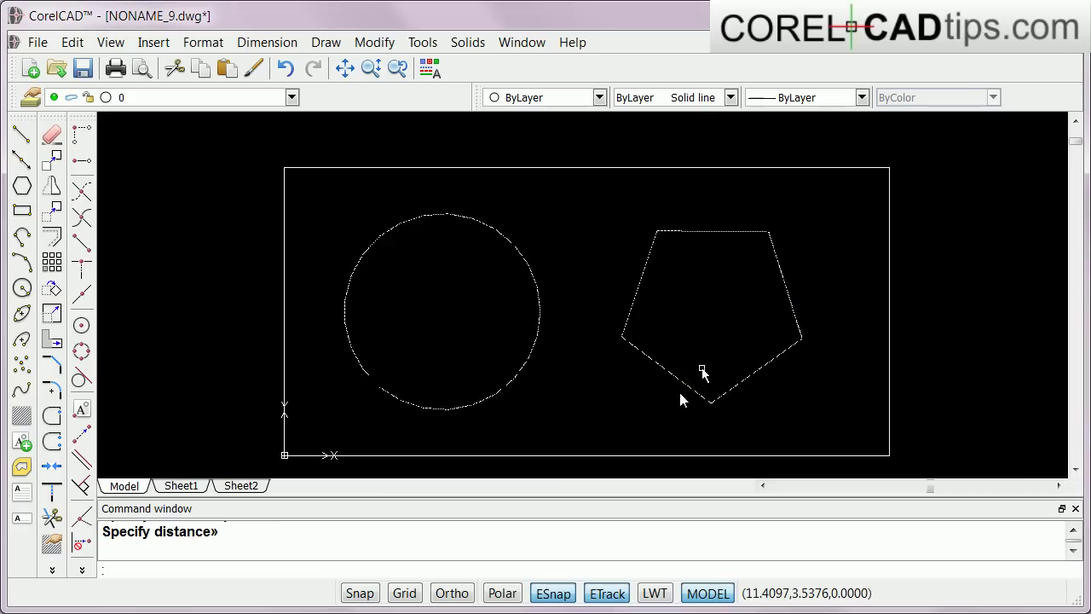
pyautogui.scroll(-1, 729, 376)
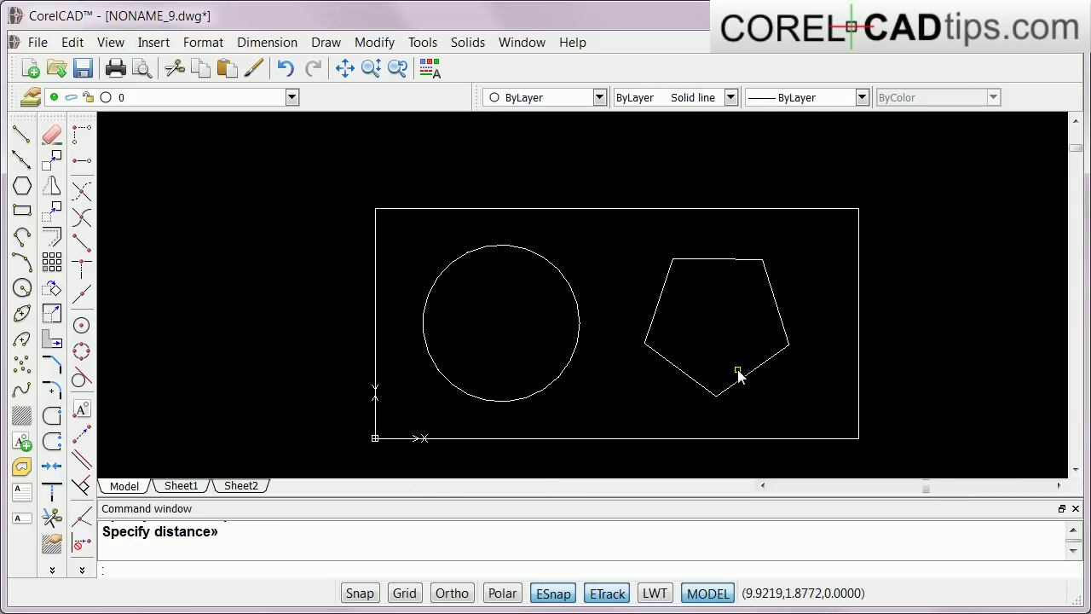
pyautogui.click(109, 42)
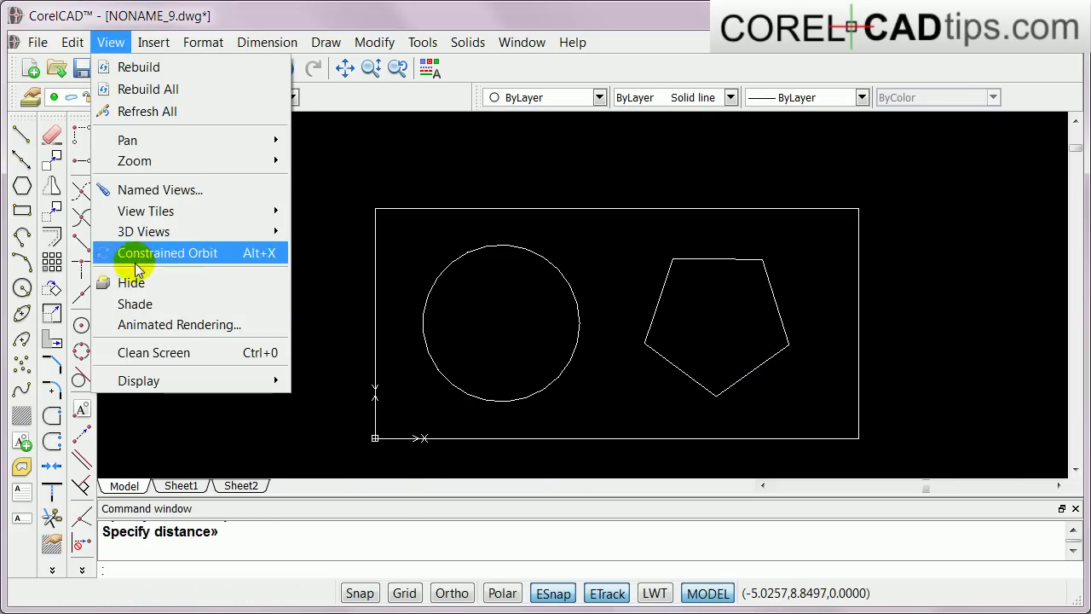
# - Switch to the SW Isometric view and adjust the zoom
pyautogui.moveTo(138, 238)
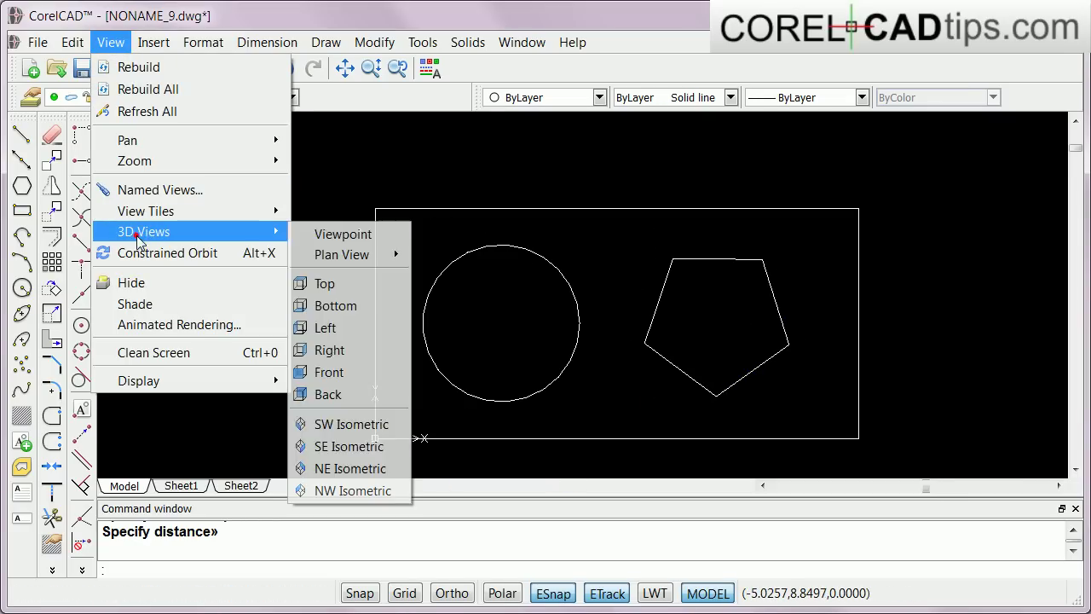
pyautogui.click(345, 430)
pyautogui.scroll(4, 679, 364)
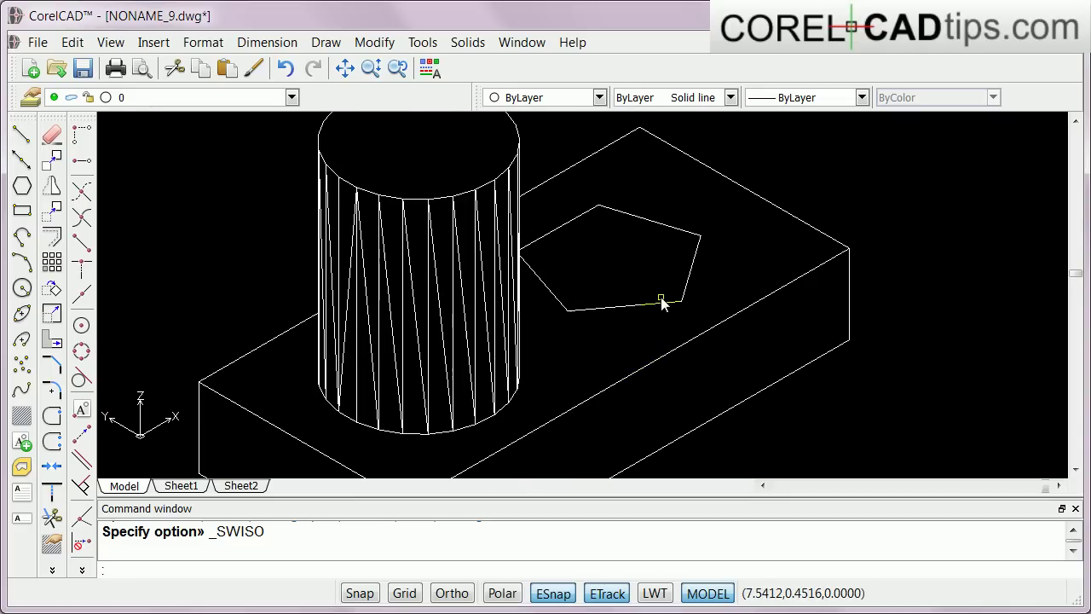
pyautogui.scroll(-1, 671, 288)
pyautogui.scroll(-1, 671, 288)
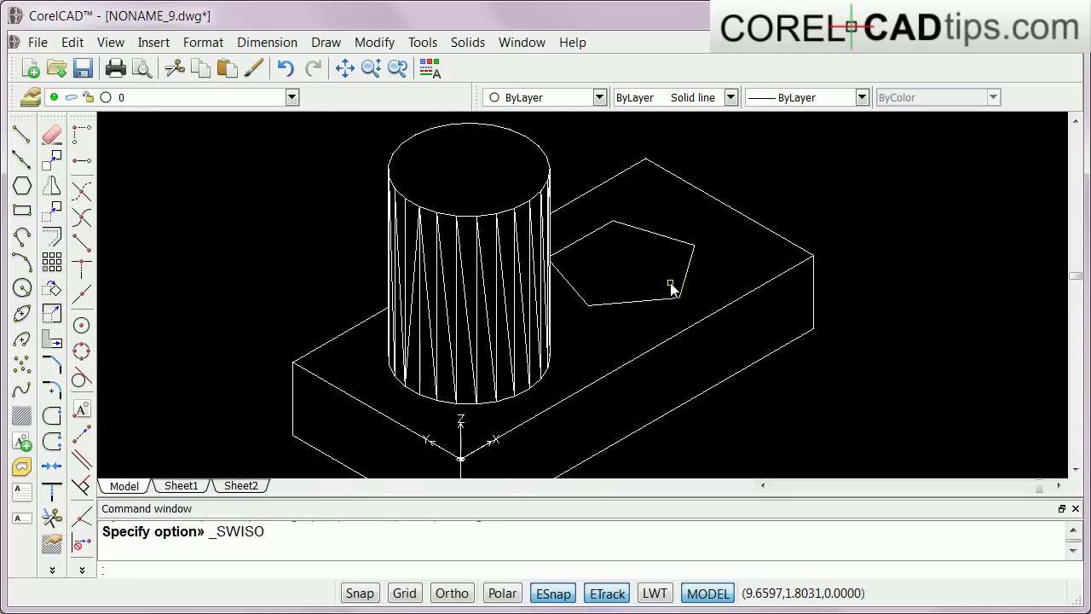
# - Extrude the pentagon into a short prism standing on the box
pyautogui.click(468, 42)
pyautogui.click(476, 66)
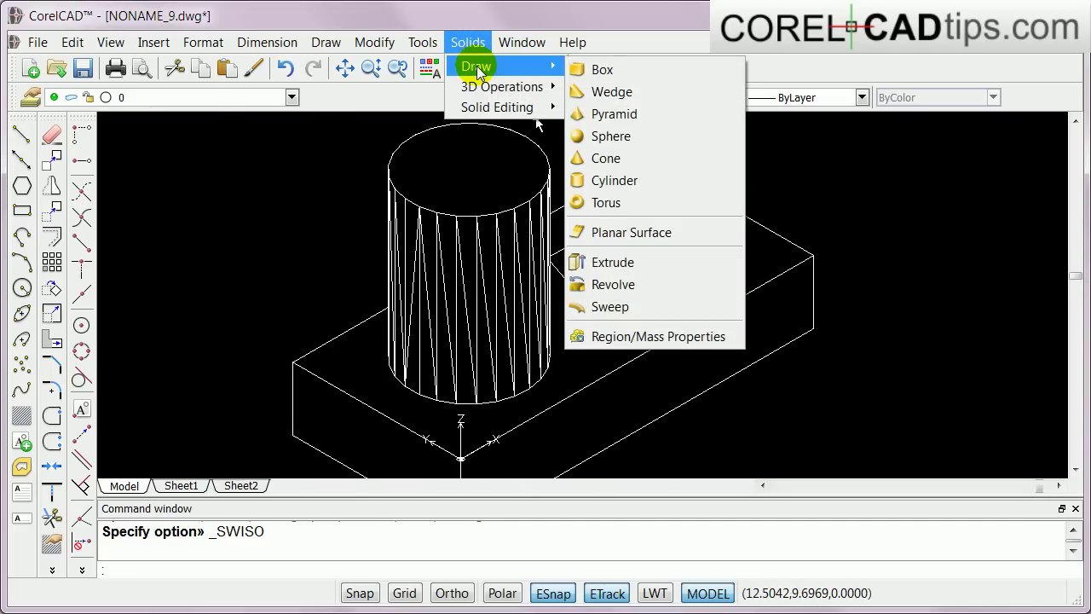
pyautogui.click(606, 262)
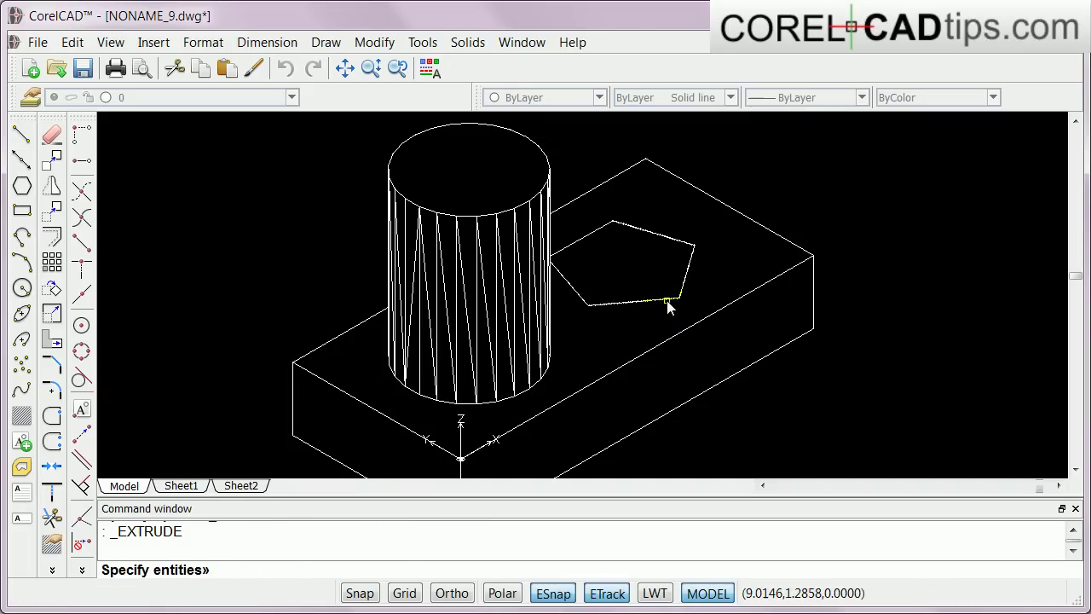
pyautogui.press('Return')
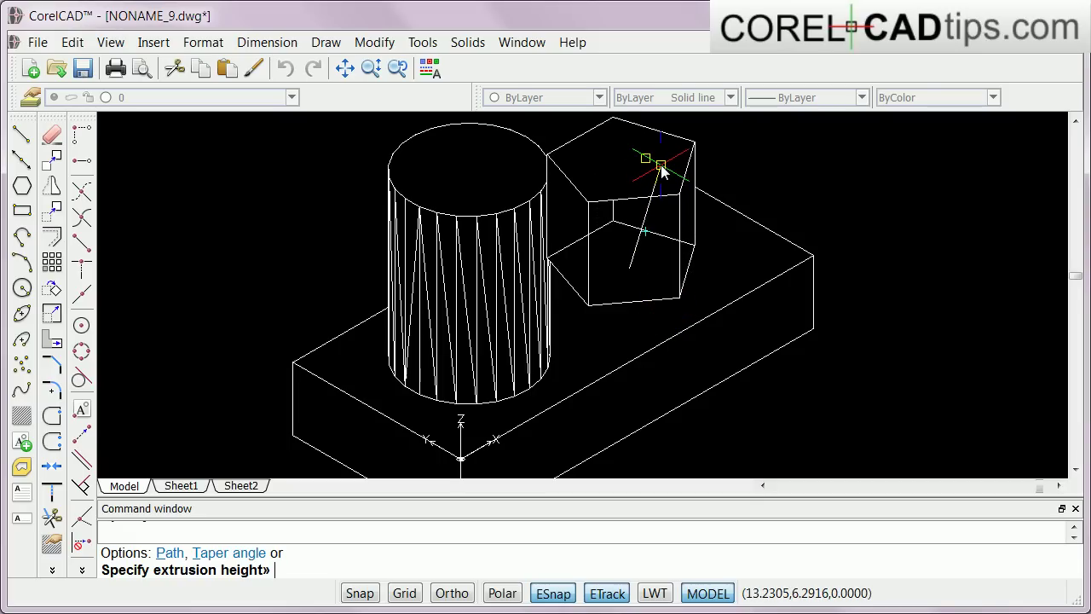
pyautogui.scroll(-3, 665, 175)
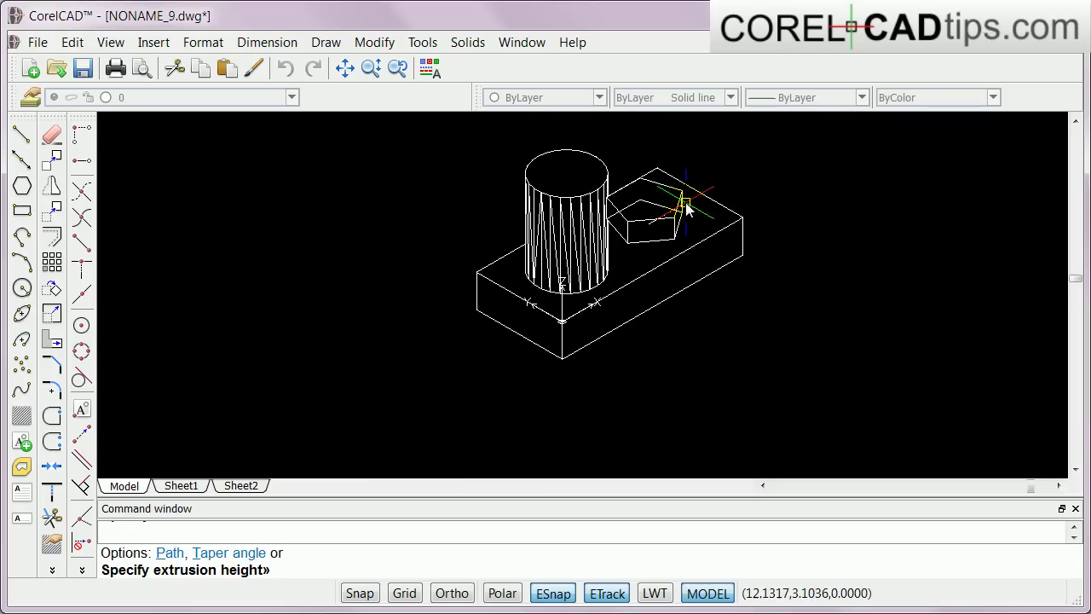
pyautogui.click(686, 204)
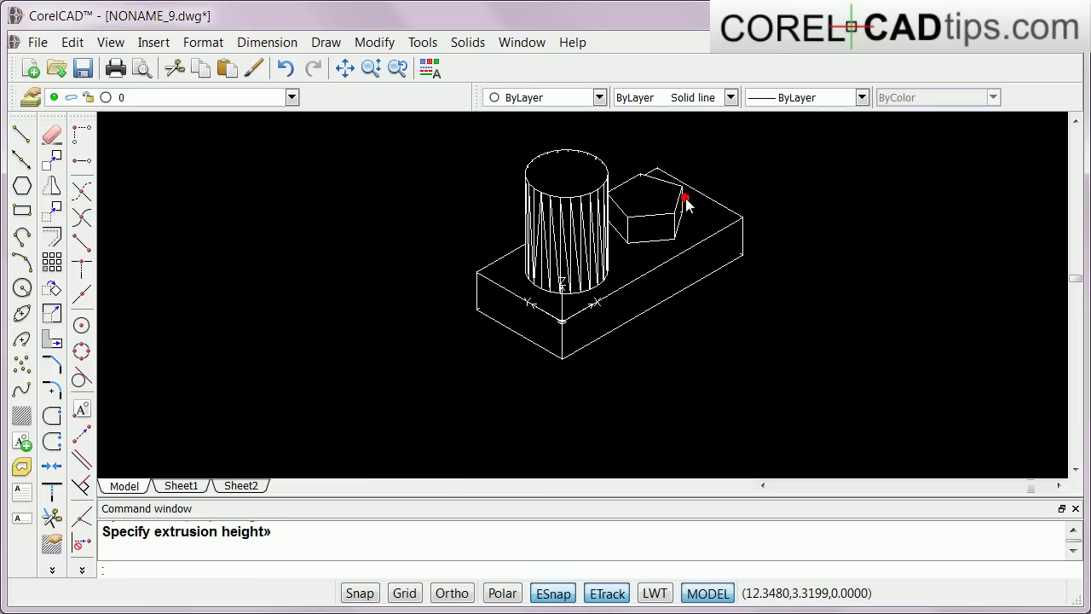
# - Orbit the model so the pentagonal prism sits in front of the cylinder, then shift it left
pyautogui.scroll(1, 614, 261)
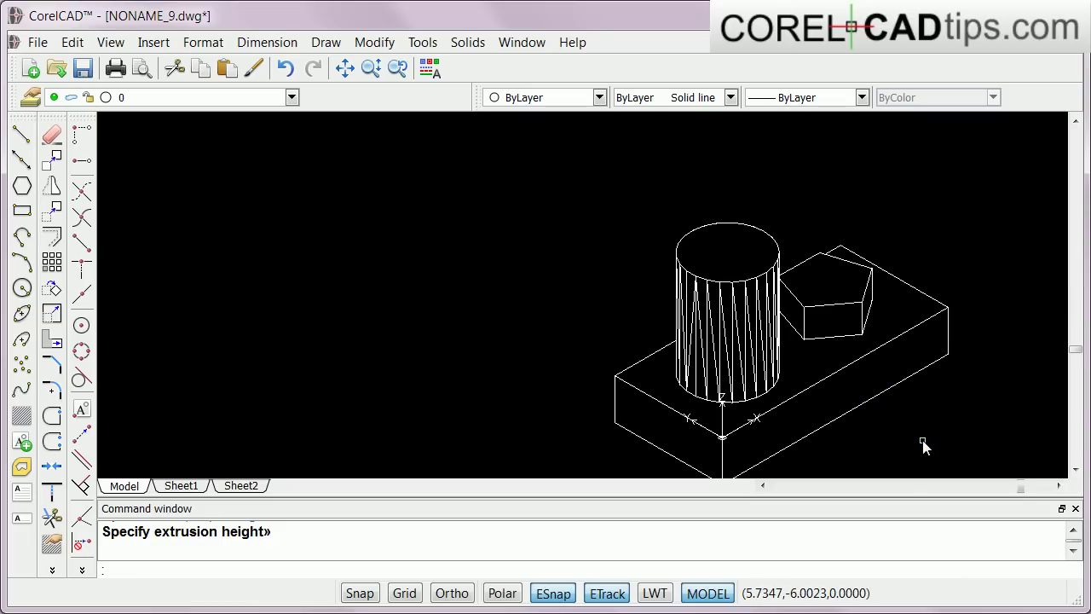
pyautogui.keyDown('shift'); pyautogui.moveTo(914, 426); pyautogui.dragTo(643, 305, button='middle'); pyautogui.keyUp('shift')
pyautogui.keyDown('shift'); pyautogui.moveTo(816, 332); pyautogui.dragTo(772, 331, button='middle'); pyautogui.keyUp('shift')
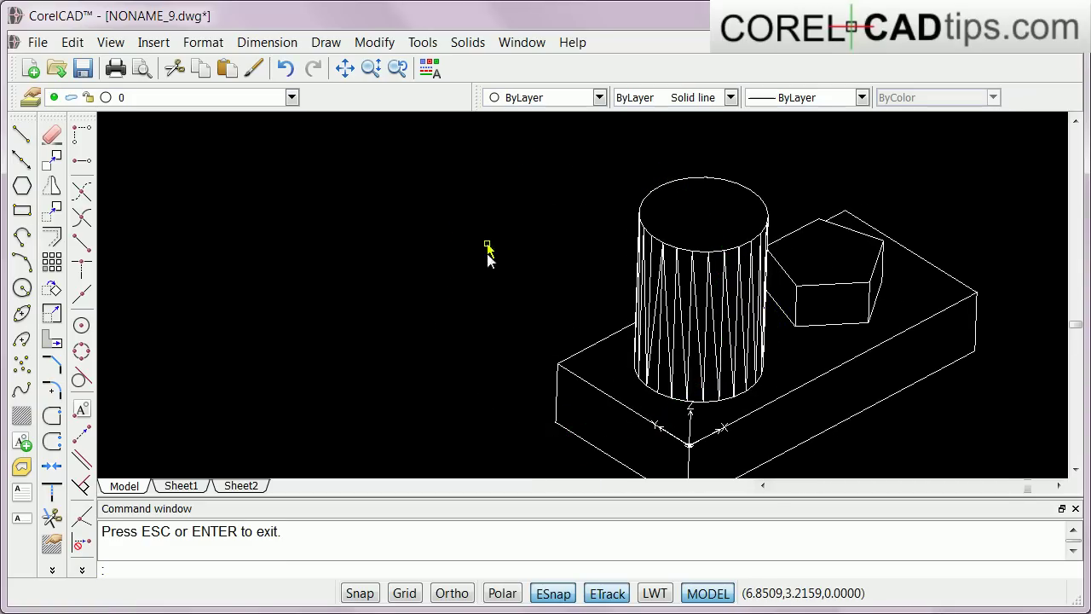
pyautogui.click(111, 47)
pyautogui.click(161, 251)
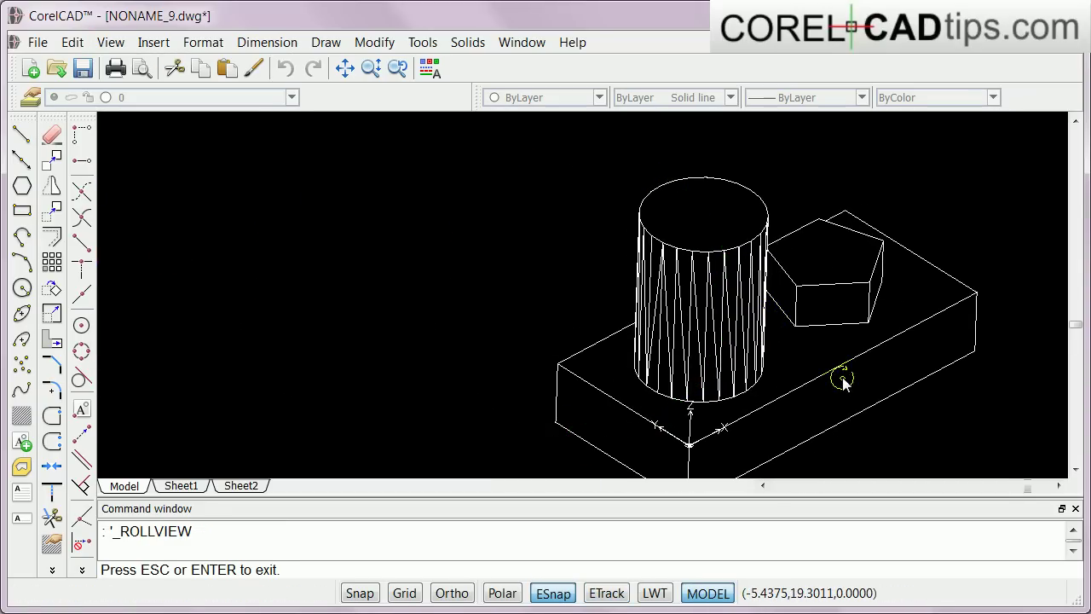
pyautogui.moveTo(842, 380); pyautogui.dragTo(801, 350)
pyautogui.moveTo(740, 314); pyautogui.dragTo(512, 253)
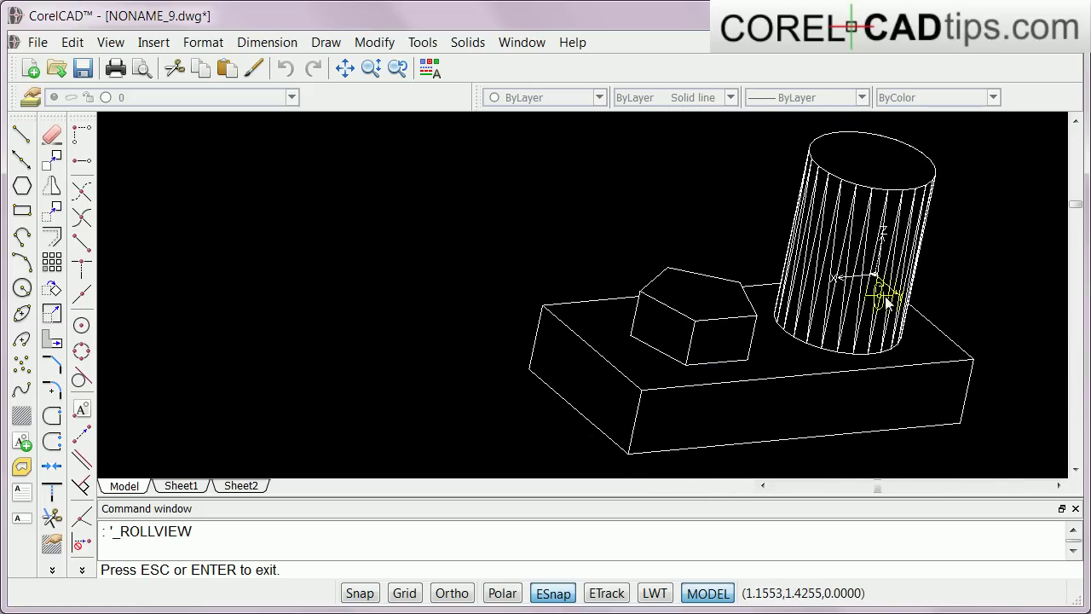
pyautogui.moveTo(1002, 299); pyautogui.dragTo(729, 303)
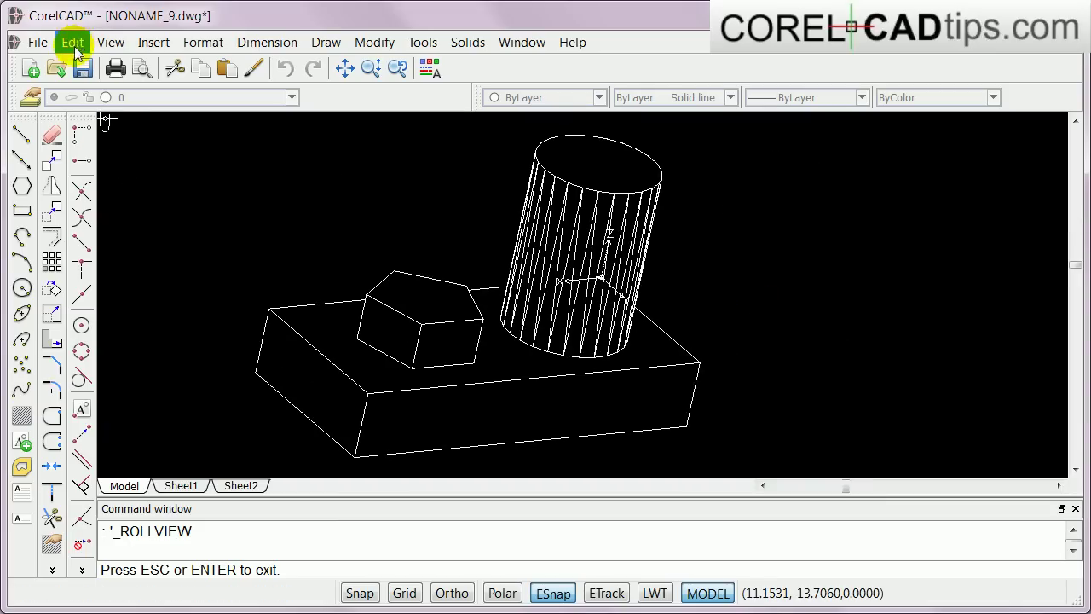
# - Switch to the Front 3D view of the model
pyautogui.click(111, 43)
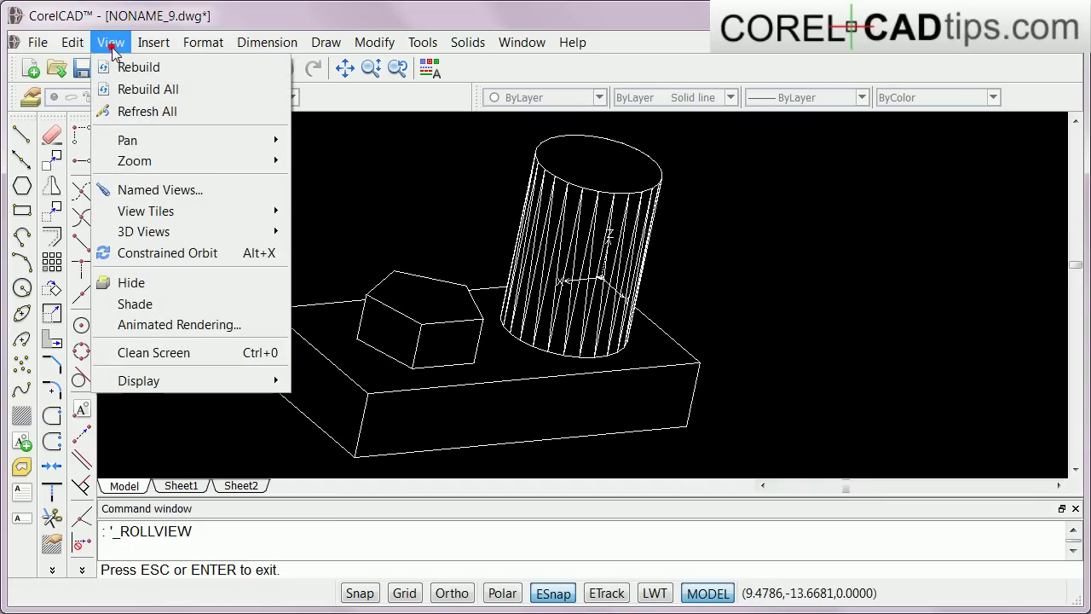
pyautogui.moveTo(135, 220)
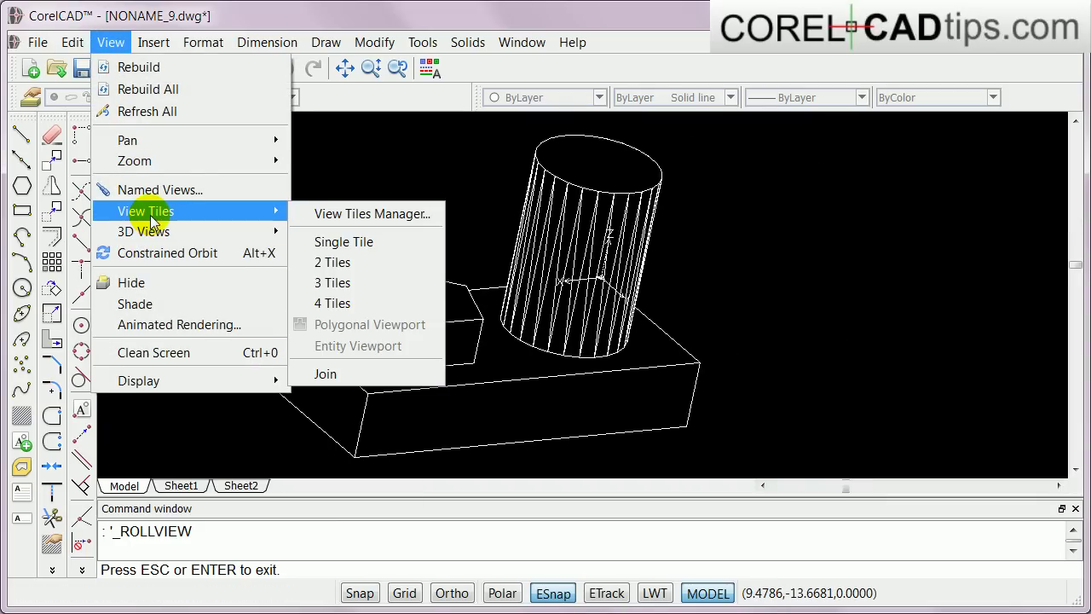
pyautogui.moveTo(155, 237)
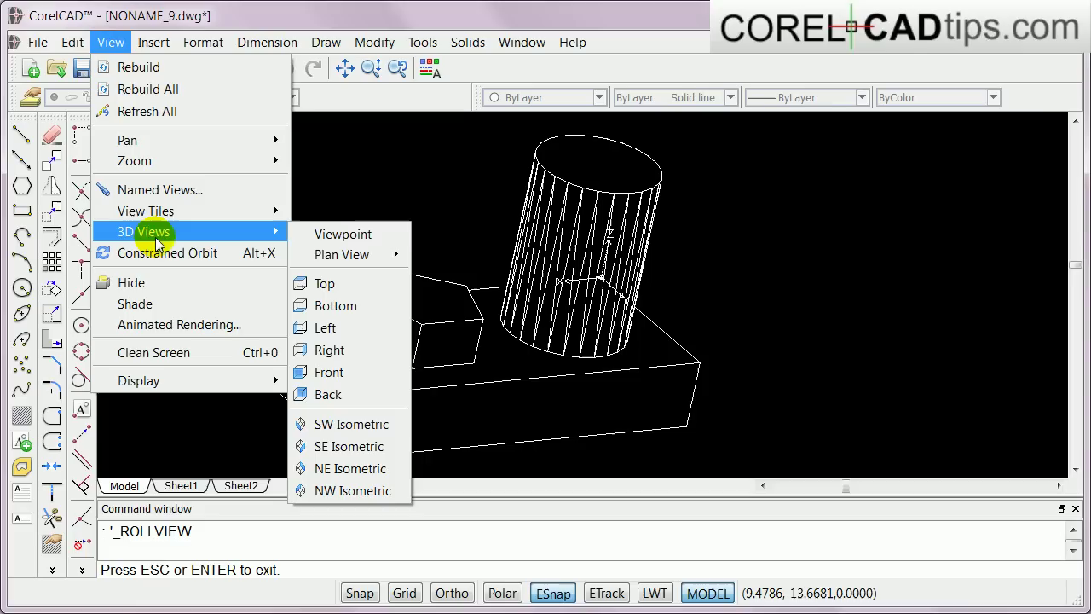
pyautogui.click(344, 372)
pyautogui.scroll(-2, 553, 438)
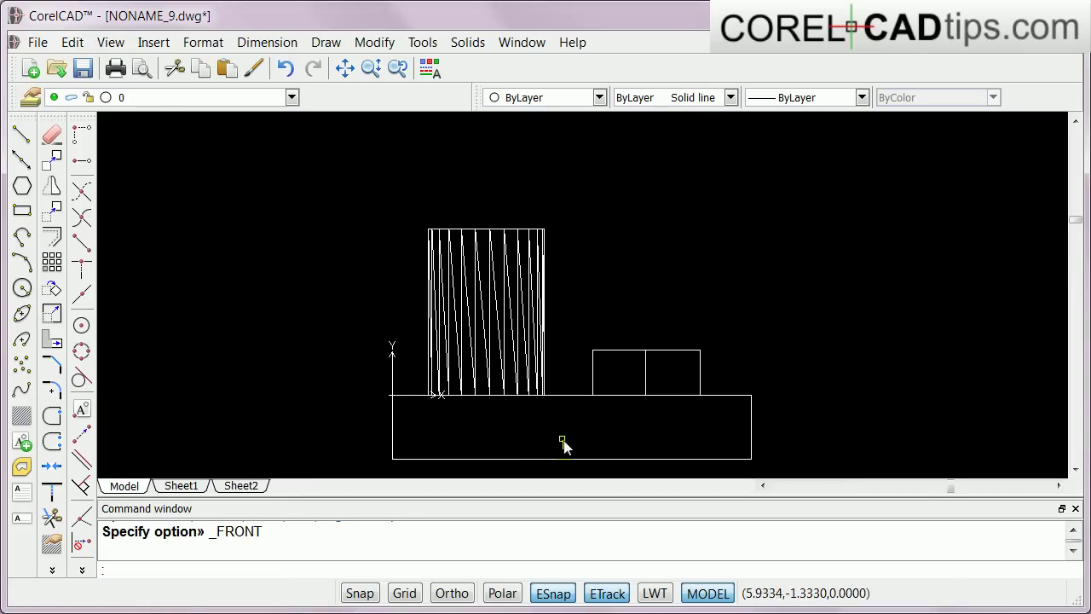
pyautogui.scroll(2, 511, 456)
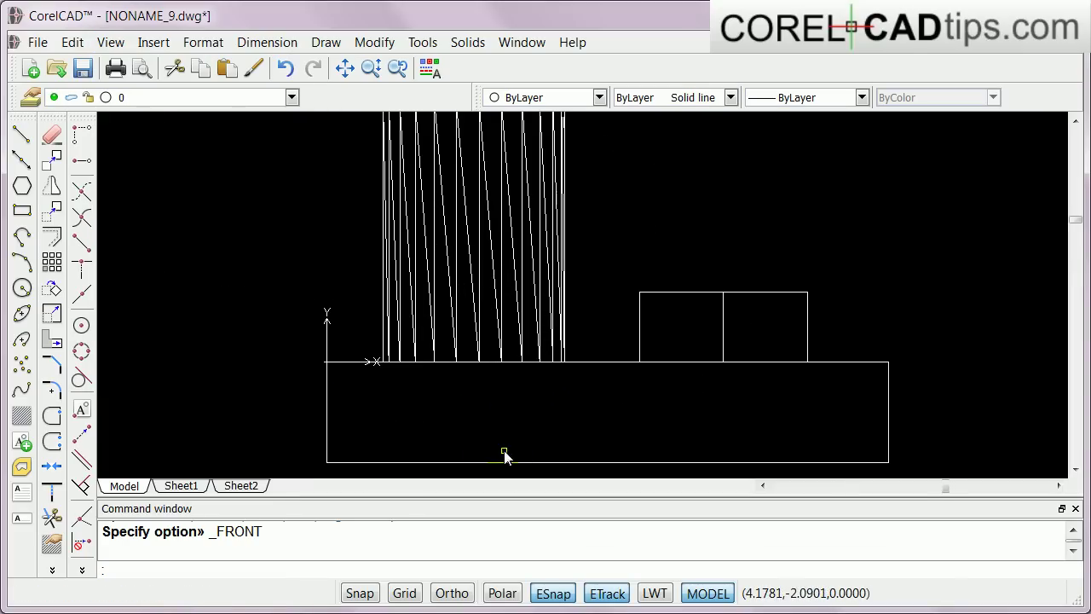
# - Draw a rectangle on the block's front face, then undo it
pyautogui.click(22, 211)
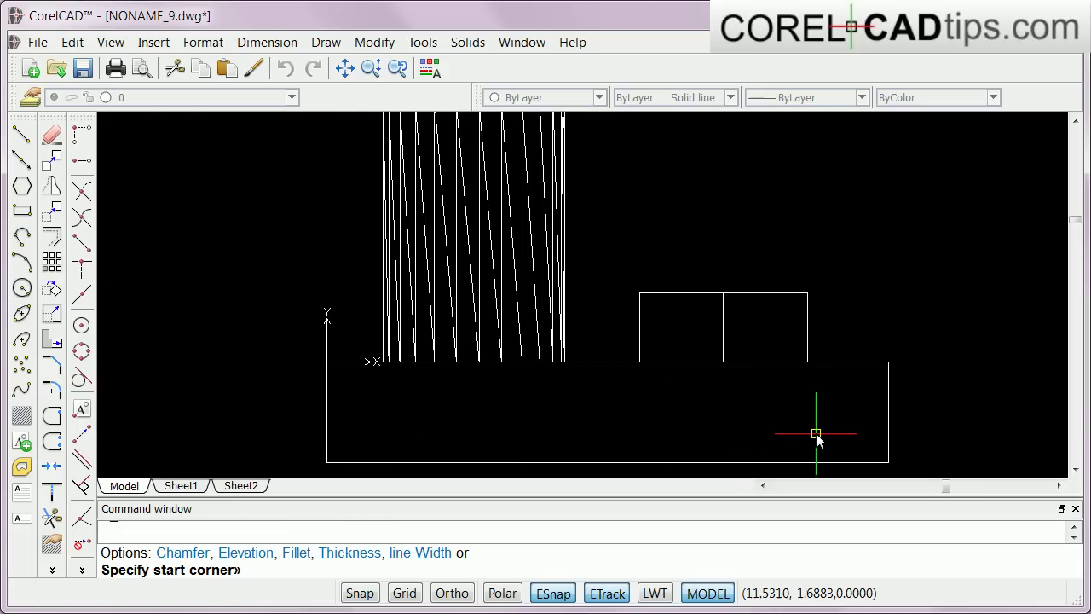
pyautogui.scroll(2, 815, 435)
pyautogui.click(684, 357)
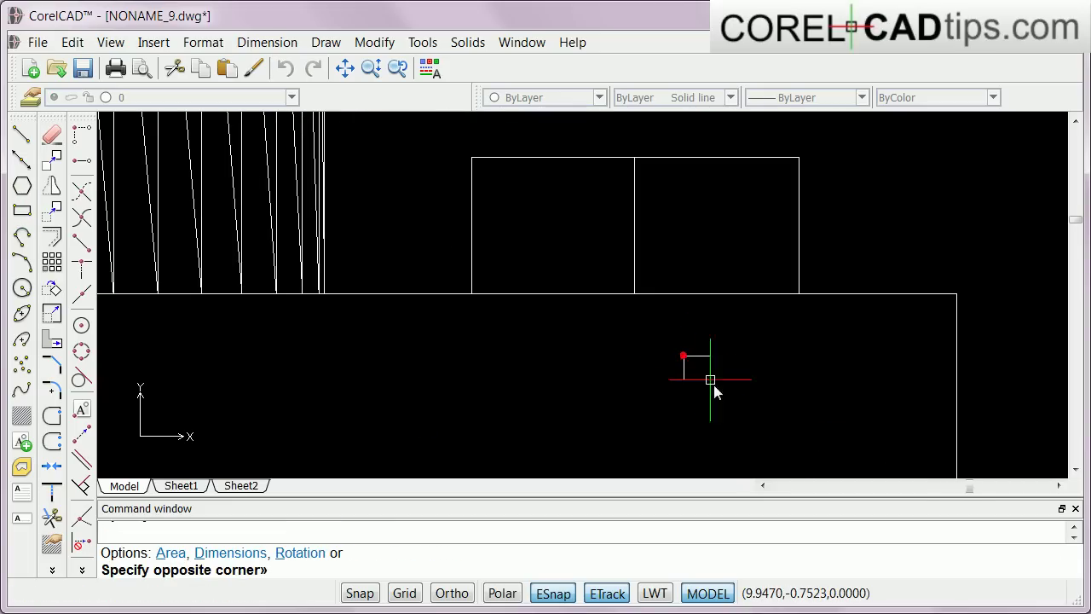
pyautogui.click(807, 460)
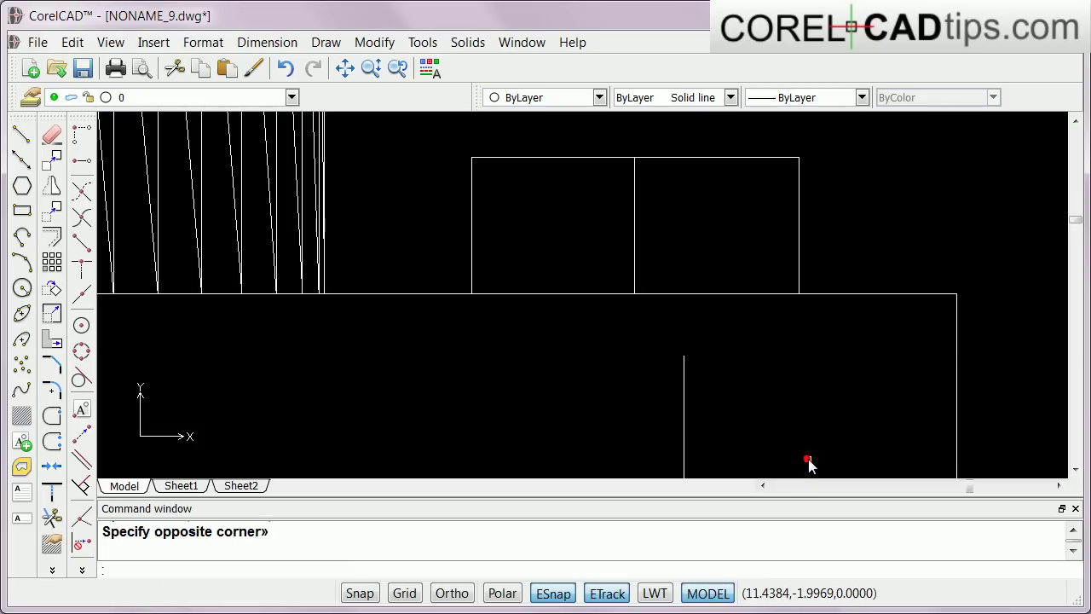
pyautogui.scroll(-2, 832, 341)
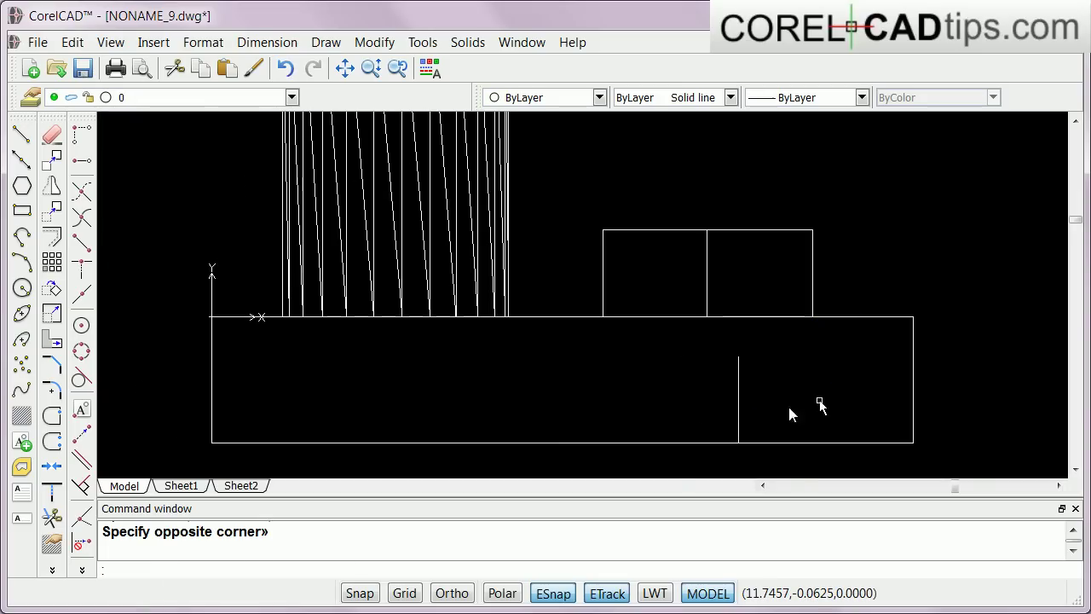
pyautogui.hotkey('ctrl', 'z')
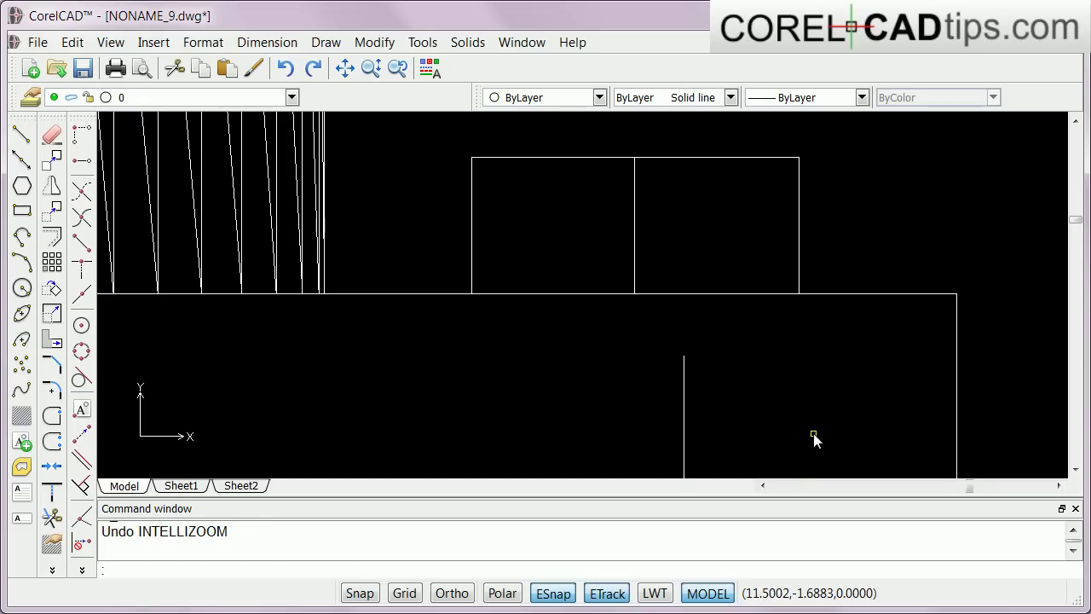
pyautogui.hotkey('ctrl', 'z')
# - Draw a new small rectangle over the right end of the base
pyautogui.scroll(3, 813, 445)
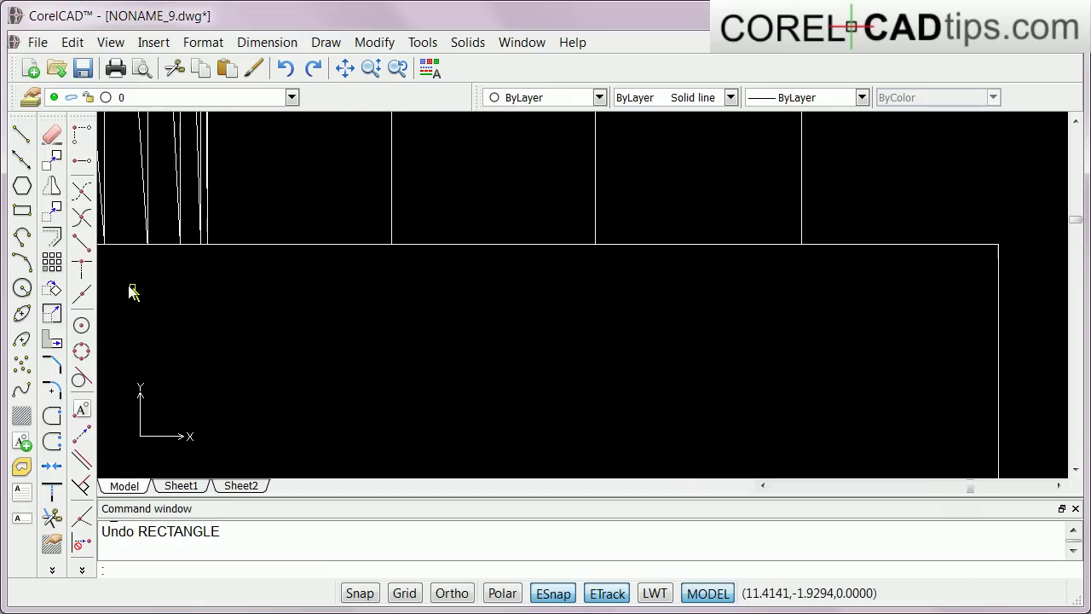
pyautogui.click(21, 210)
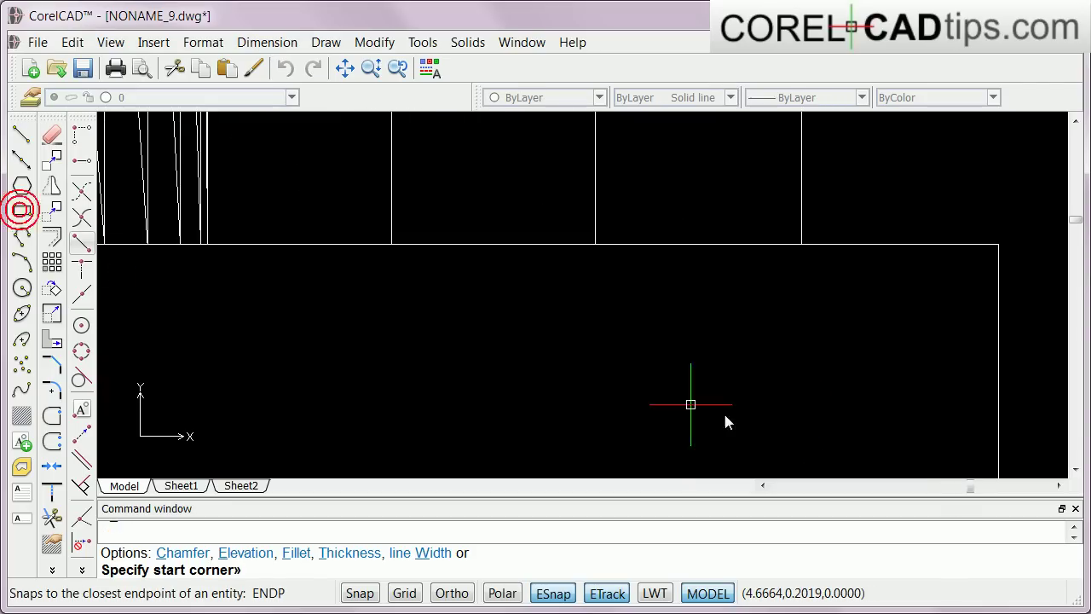
pyautogui.click(764, 323)
pyautogui.click(874, 418)
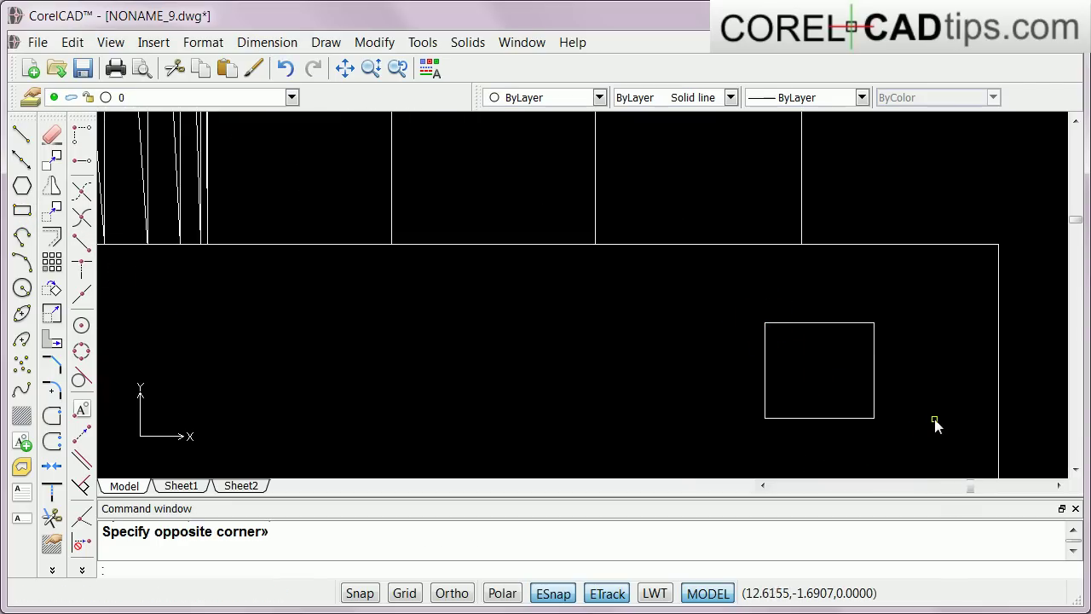
pyautogui.scroll(-2, 934, 424)
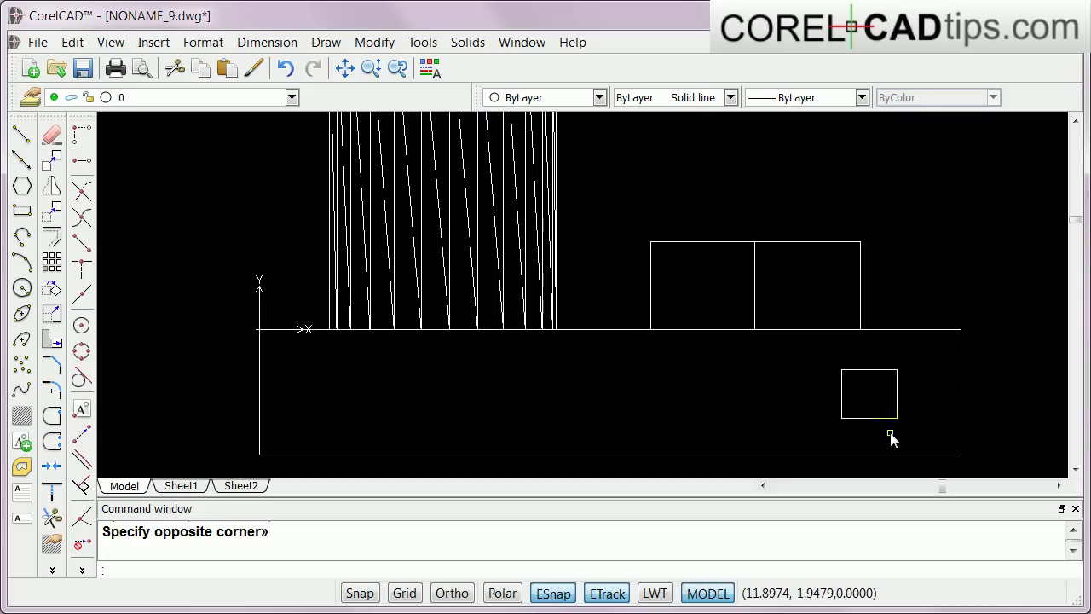
# - Switch to the SW Isometric view and zoom in
pyautogui.click(109, 42)
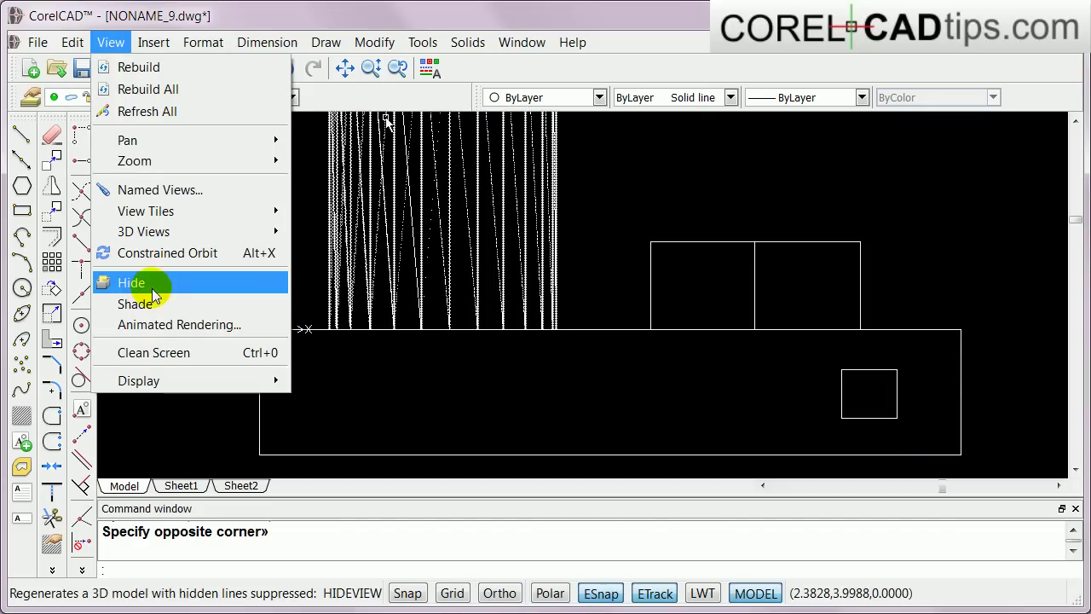
pyautogui.moveTo(150, 231)
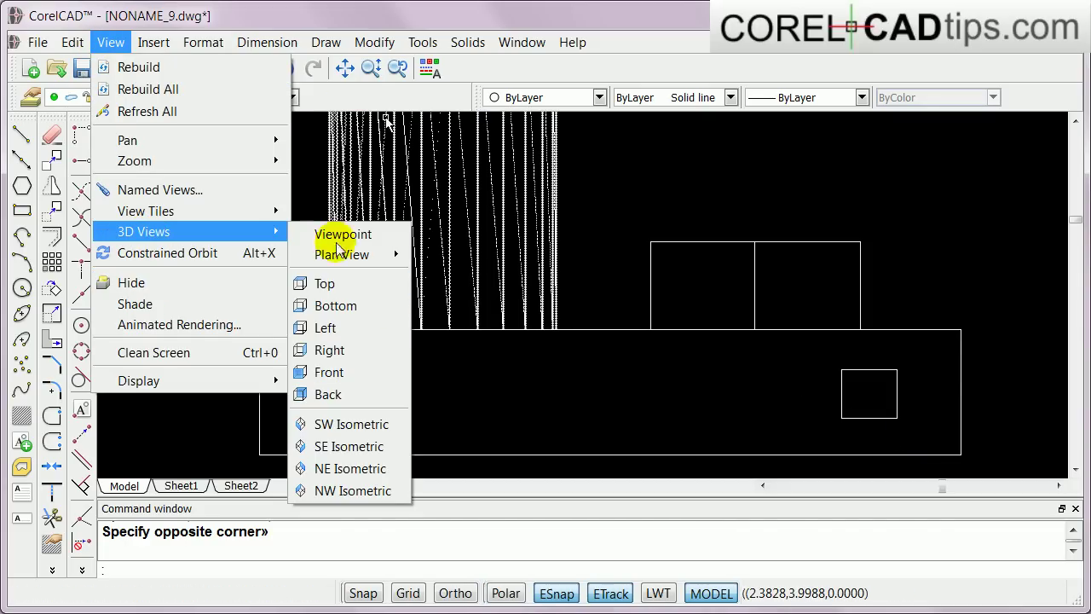
pyautogui.click(376, 431)
pyautogui.scroll(5, 749, 364)
pyautogui.scroll(2, 716, 352)
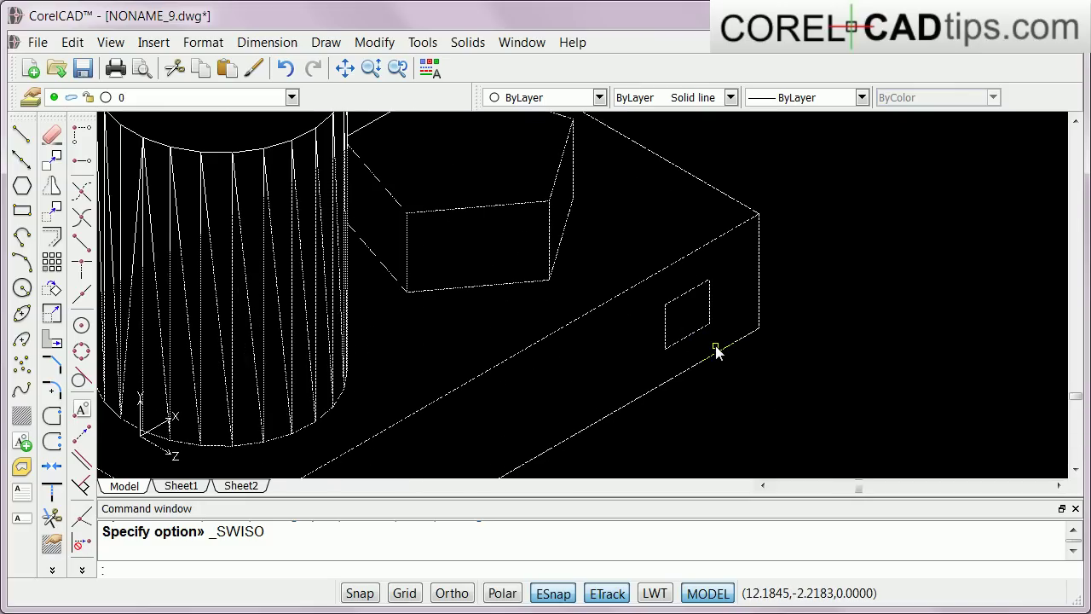
# - Extrude the small rectangle into a bar projecting from the block
pyautogui.click(468, 42)
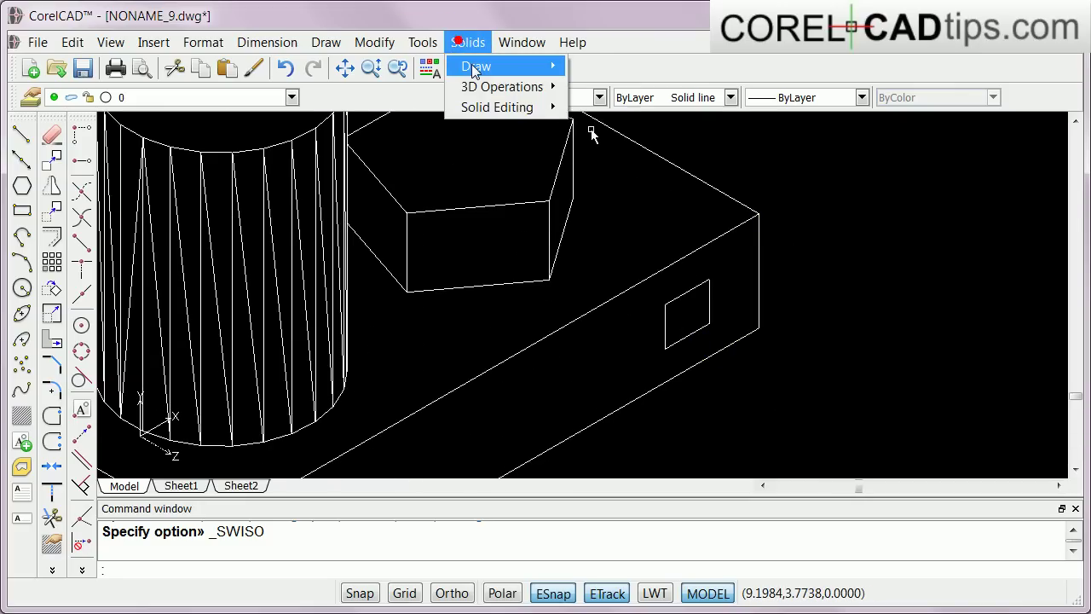
pyautogui.moveTo(471, 66)
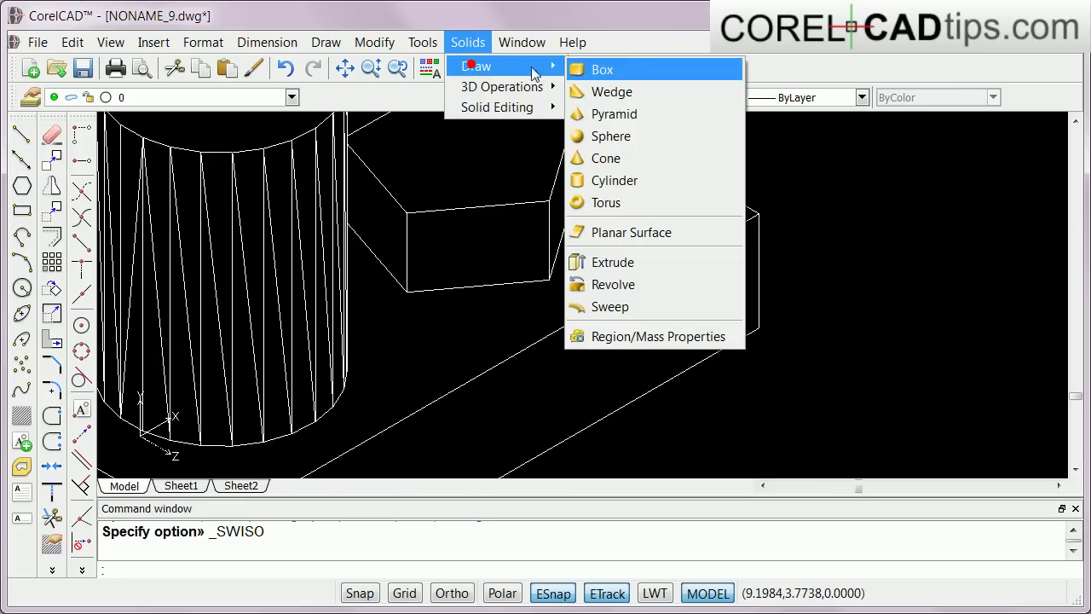
pyautogui.click(645, 266)
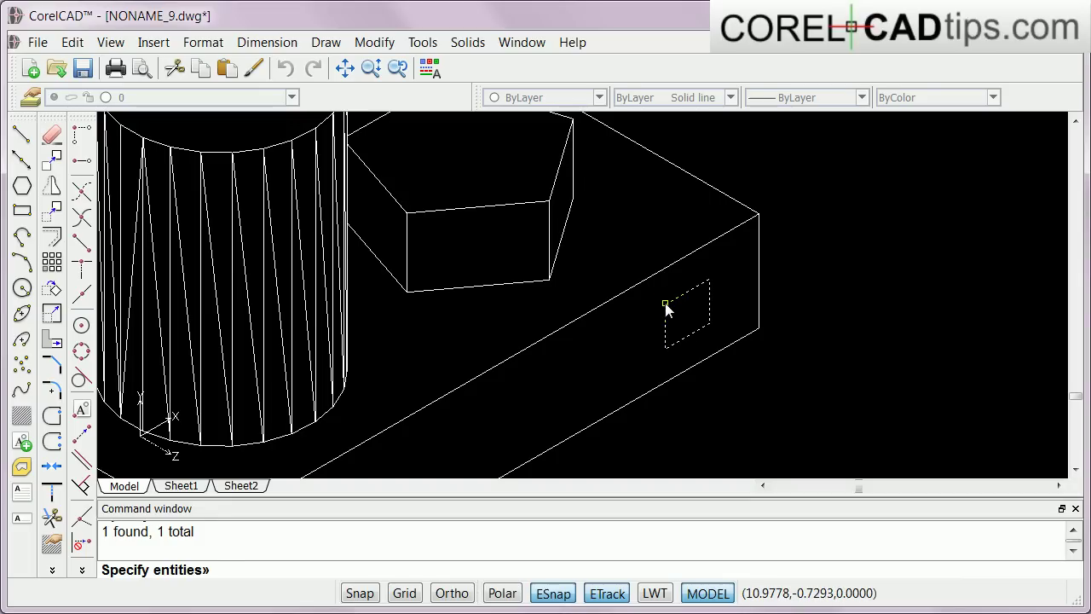
pyautogui.press('Return')
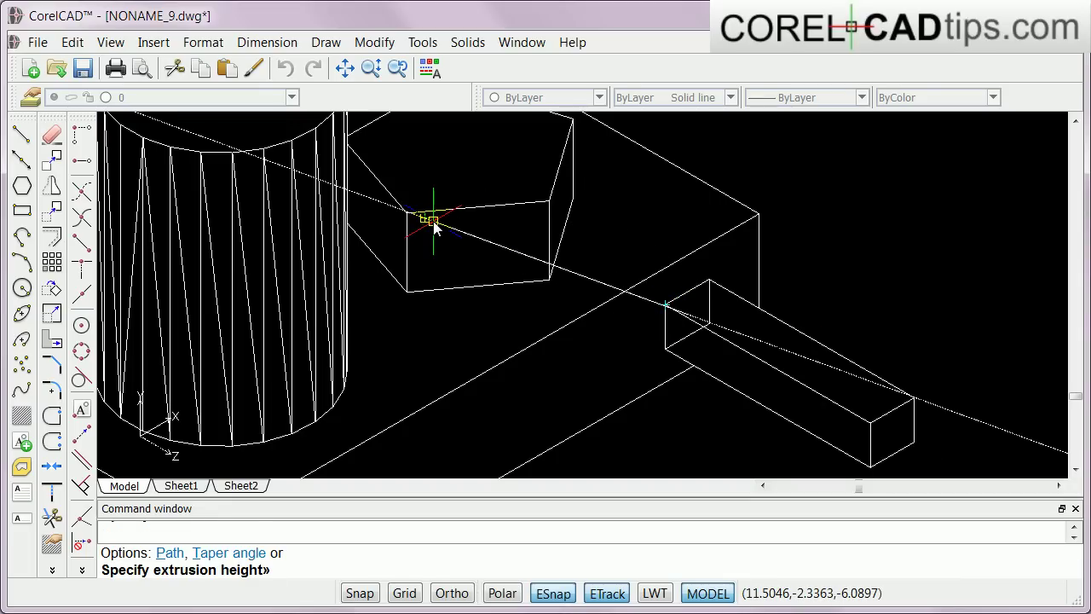
pyautogui.click(433, 220)
pyautogui.scroll(-2, 898, 294)
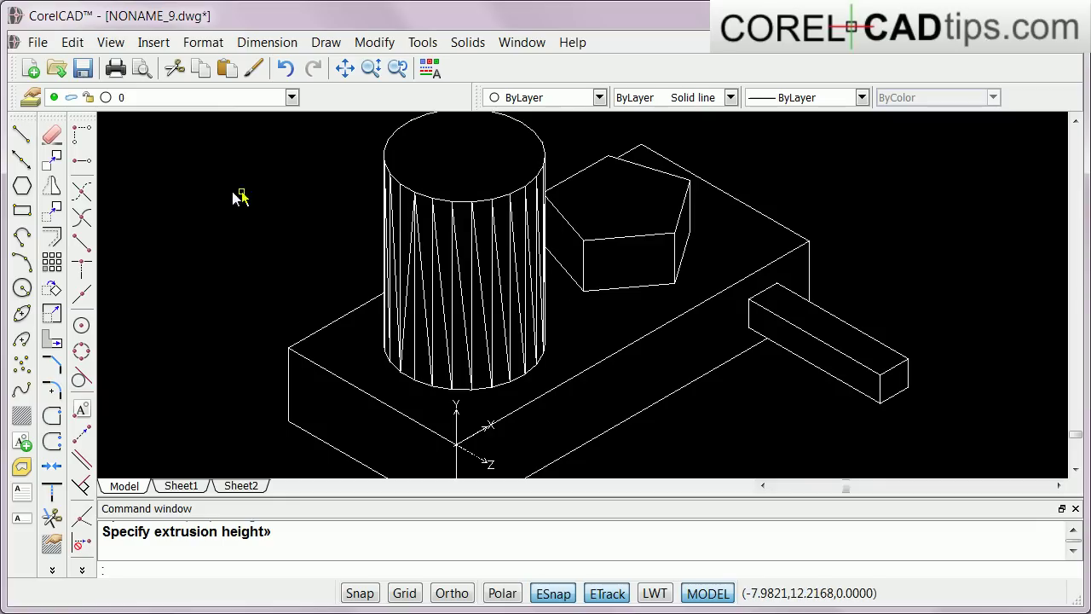
# - Use Constrained Orbit to view the model from a lower angle, bar in front
pyautogui.click(110, 42)
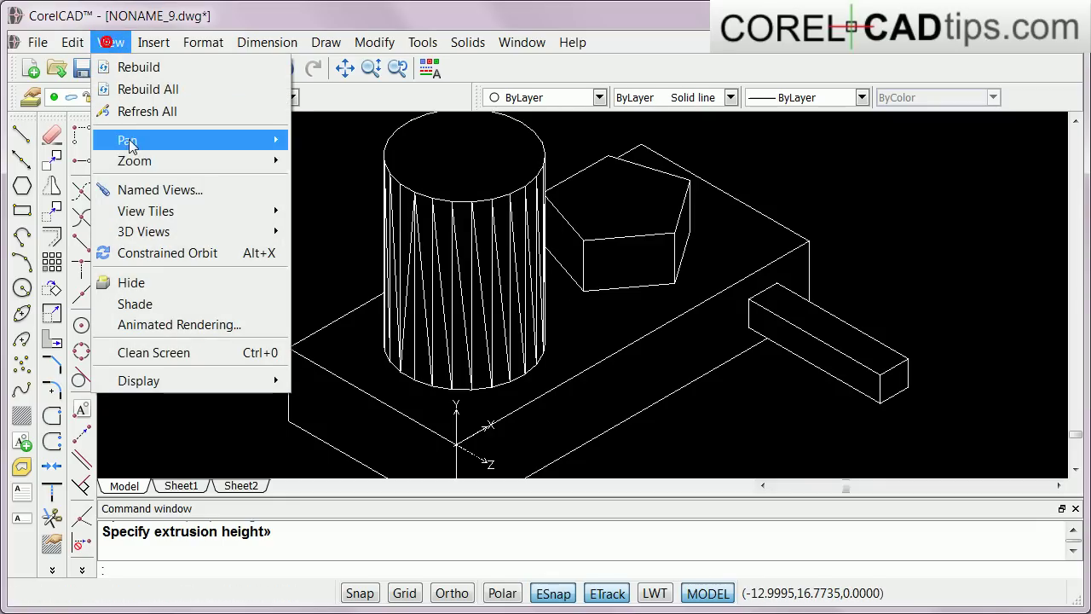
pyautogui.click(164, 253)
pyautogui.moveTo(604, 358); pyautogui.dragTo(779, 314)
pyautogui.press('Escape')
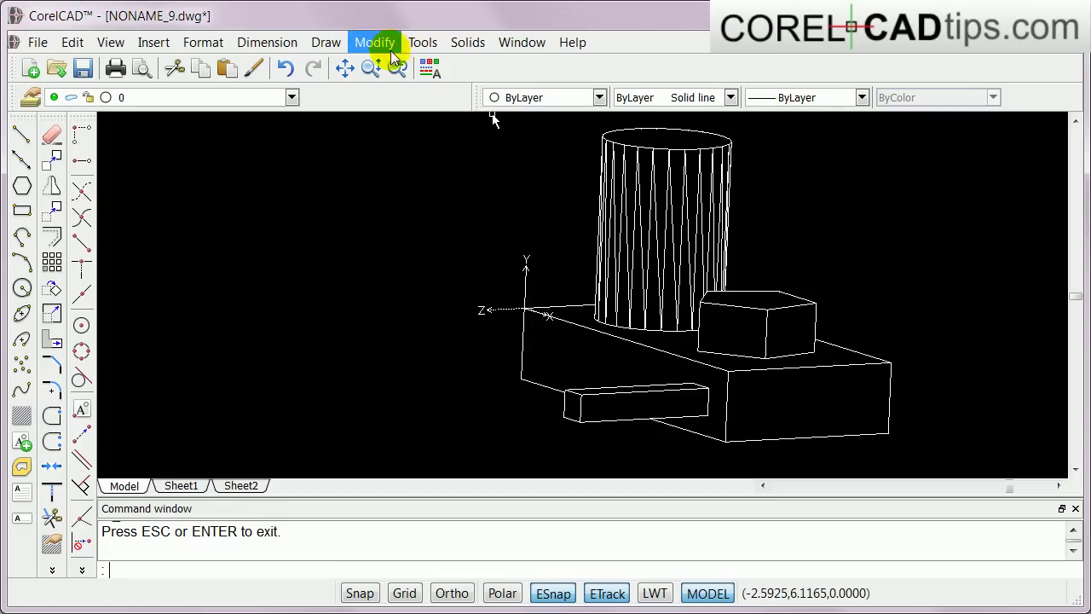
# - Load the drawing into the Render PlugIn using the Product model style
pyautogui.click(421, 43)
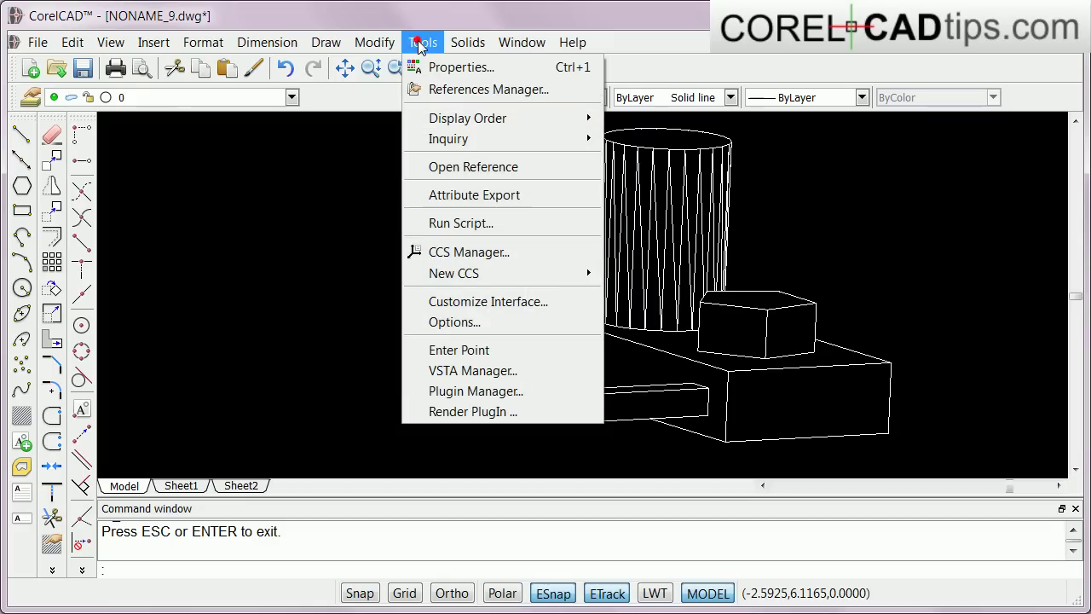
pyautogui.click(502, 414)
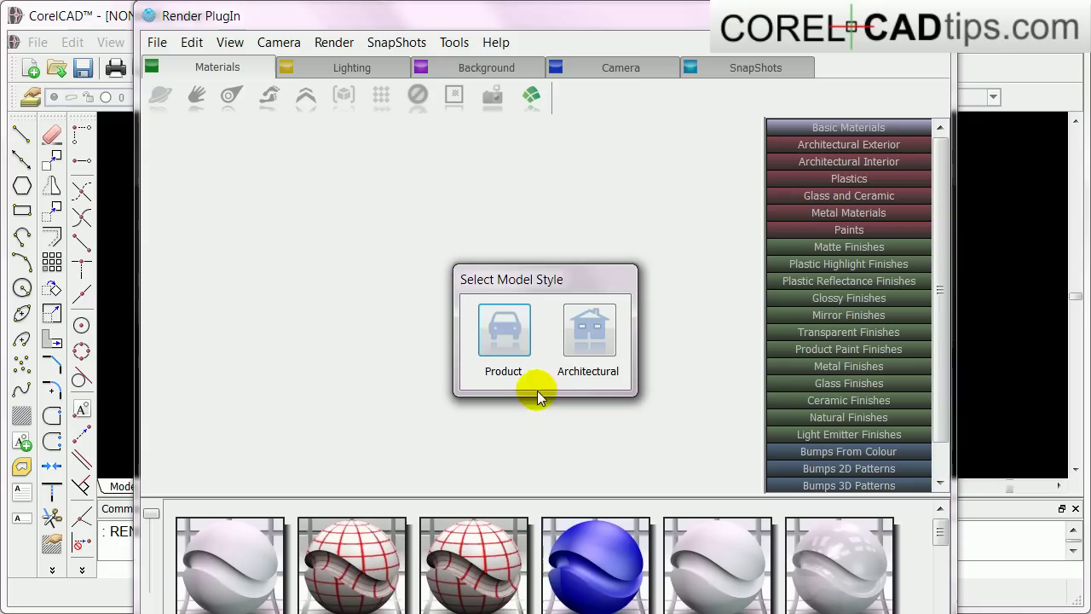
pyautogui.click(506, 345)
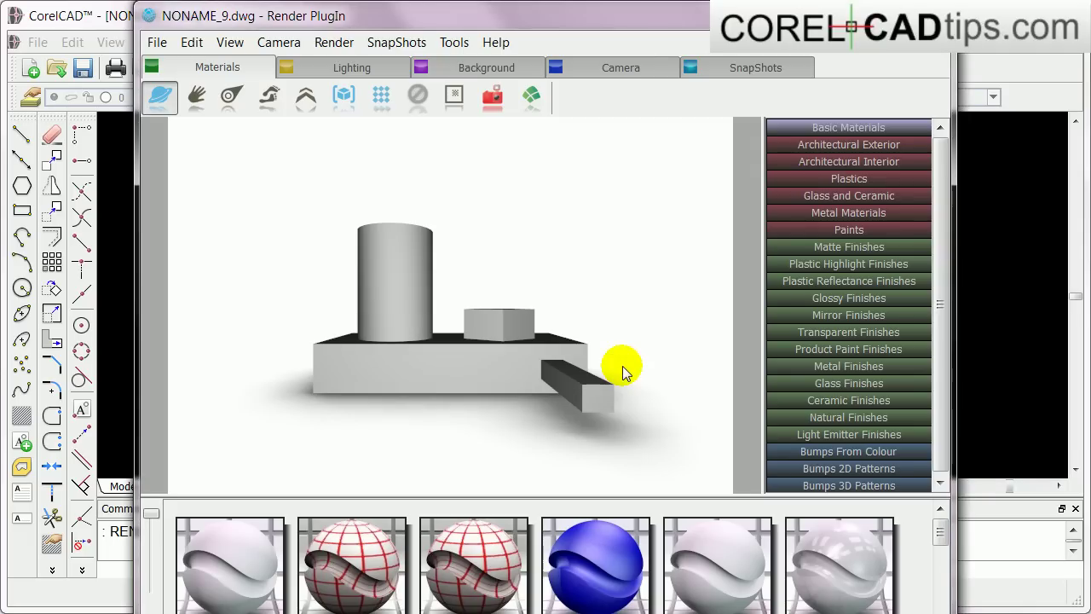
# - Orbit and shift the rendered model to a new viewing angle
pyautogui.moveTo(620, 377); pyautogui.dragTo(463, 428)
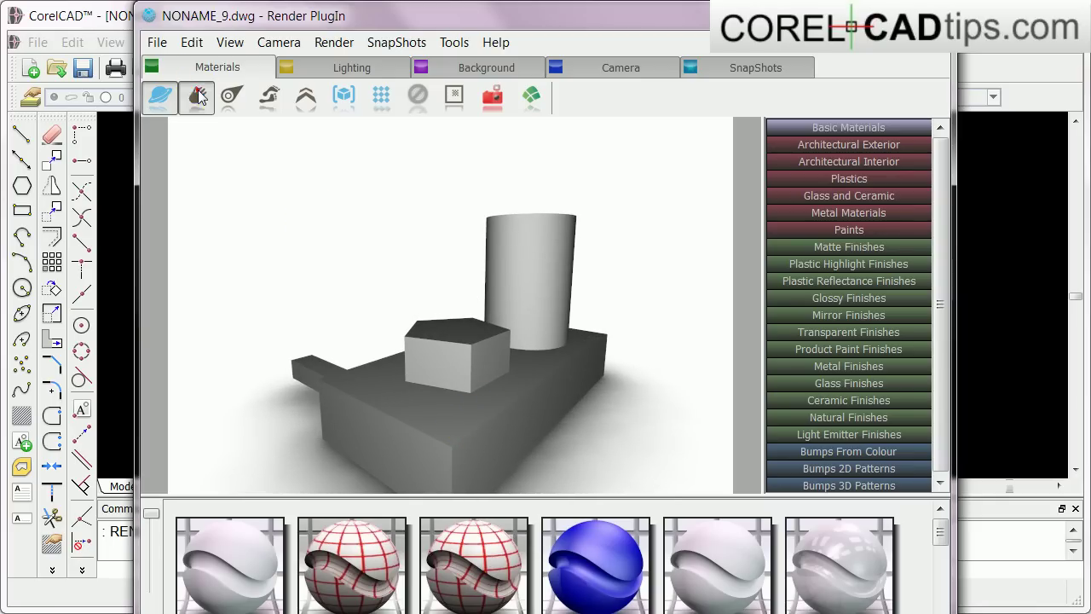
pyautogui.moveTo(444, 387); pyautogui.dragTo(439, 365)
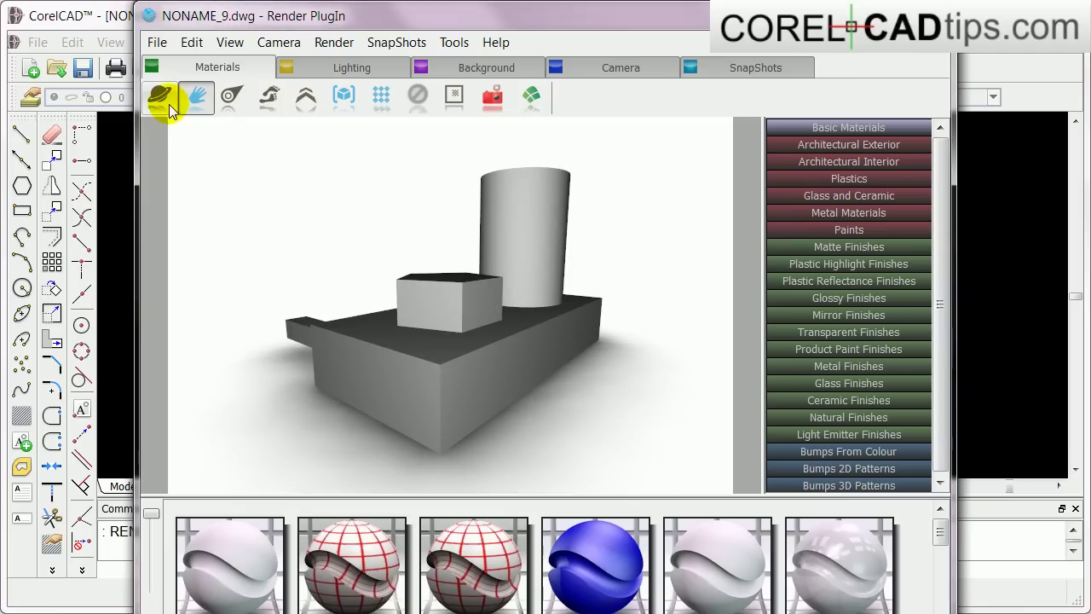
pyautogui.moveTo(373, 304); pyautogui.dragTo(458, 365)
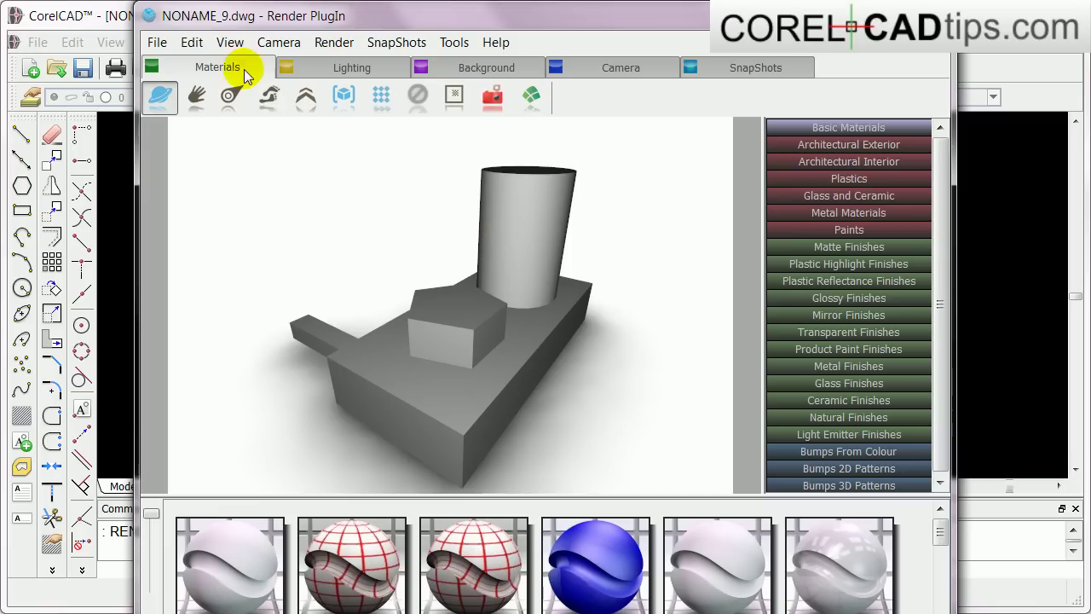
# - Try blue gradient, grey, red gradient and dark red backgrounds behind the model
pyautogui.click(477, 72)
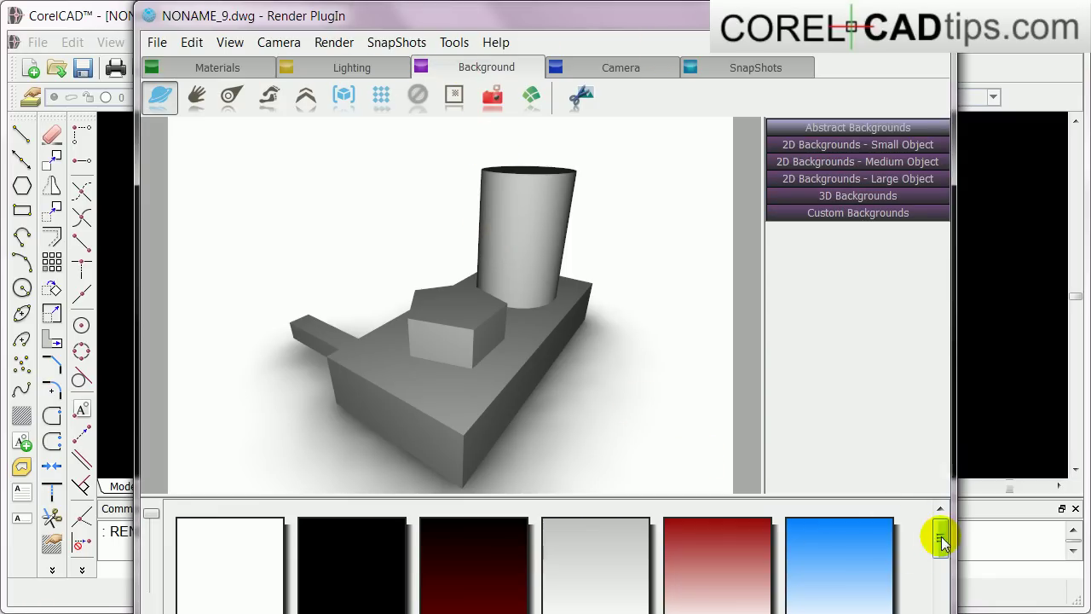
pyautogui.moveTo(941, 536)
pyautogui.mouseDown()
pyautogui.moveTo(938, 585)
pyautogui.moveTo(945, 532)
pyautogui.mouseUp()
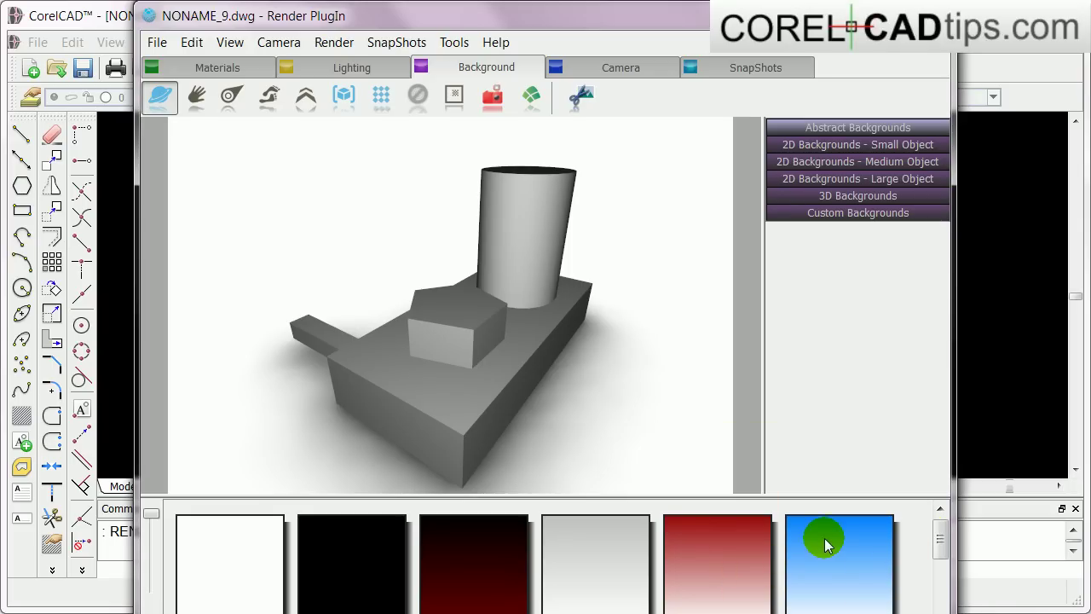
pyautogui.moveTo(831, 546); pyautogui.dragTo(629, 362)
pyautogui.moveTo(633, 554); pyautogui.dragTo(614, 388)
pyautogui.moveTo(707, 548); pyautogui.dragTo(703, 512)
pyautogui.moveTo(473, 563); pyautogui.dragTo(539, 405)
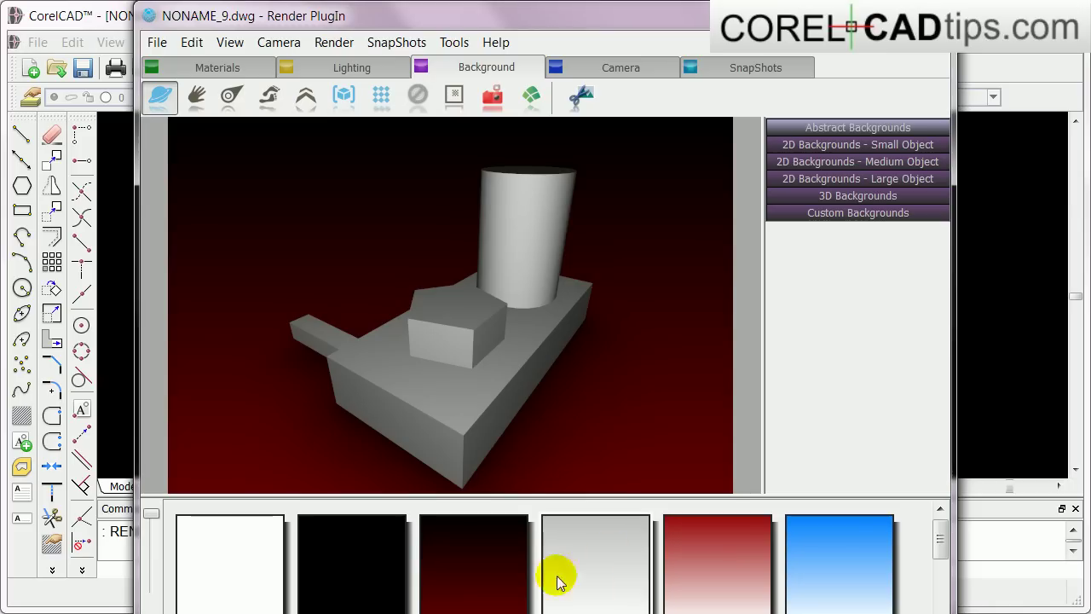
pyautogui.moveTo(561, 601); pyautogui.dragTo(628, 588)
# - Try an abstract image background, then settle on the blue gradient
pyautogui.moveTo(848, 582); pyautogui.dragTo(714, 418)
pyautogui.moveTo(940, 540); pyautogui.dragTo(941, 596)
pyautogui.moveTo(266, 610); pyautogui.dragTo(527, 434)
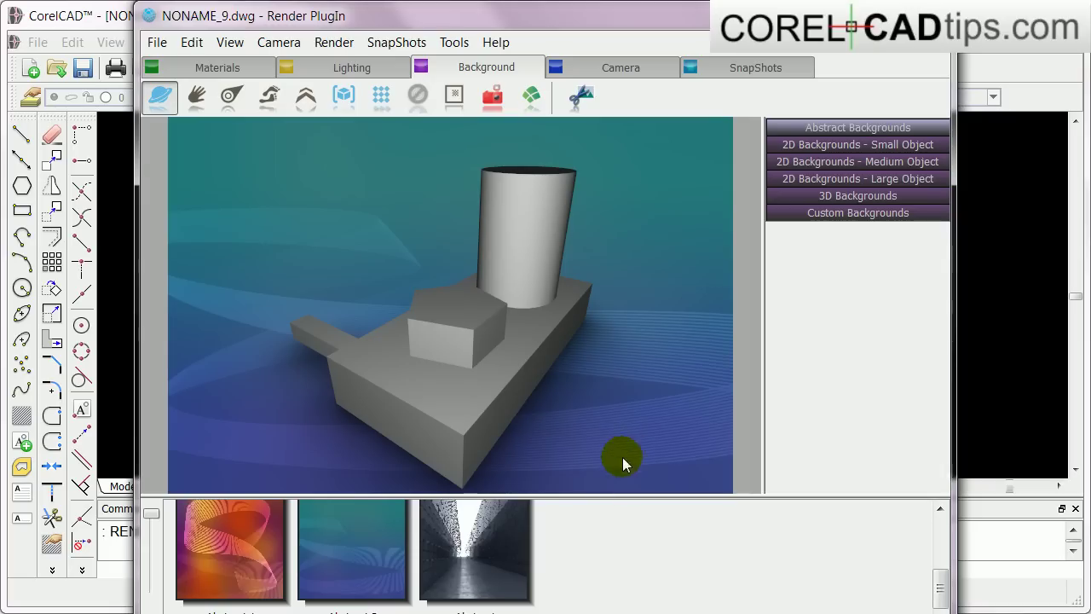
pyautogui.moveTo(939, 588); pyautogui.dragTo(947, 524)
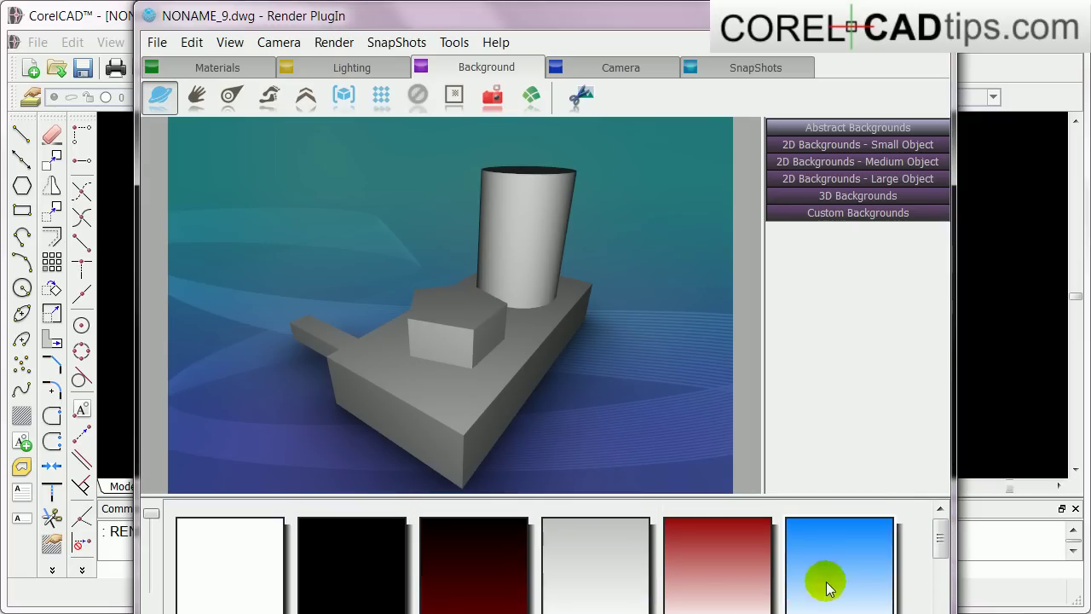
pyautogui.moveTo(825, 586); pyautogui.dragTo(569, 377)
# - Apply the tiled floor photo from the small-object 2D backgrounds
pyautogui.click(826, 146)
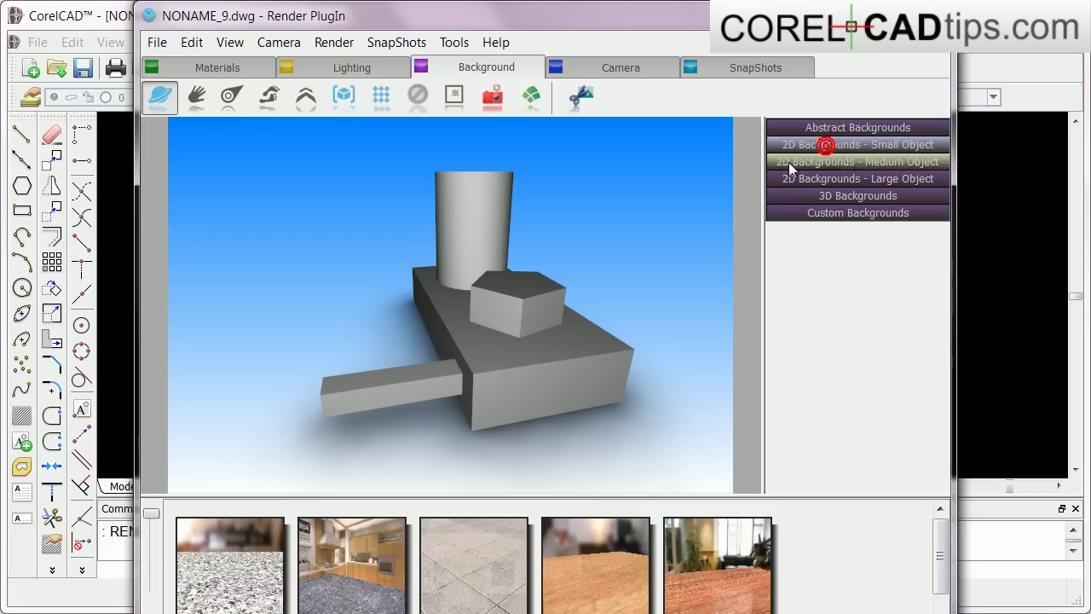
pyautogui.moveTo(515, 411); pyautogui.dragTo(499, 426)
pyautogui.moveTo(488, 605); pyautogui.dragTo(736, 490)
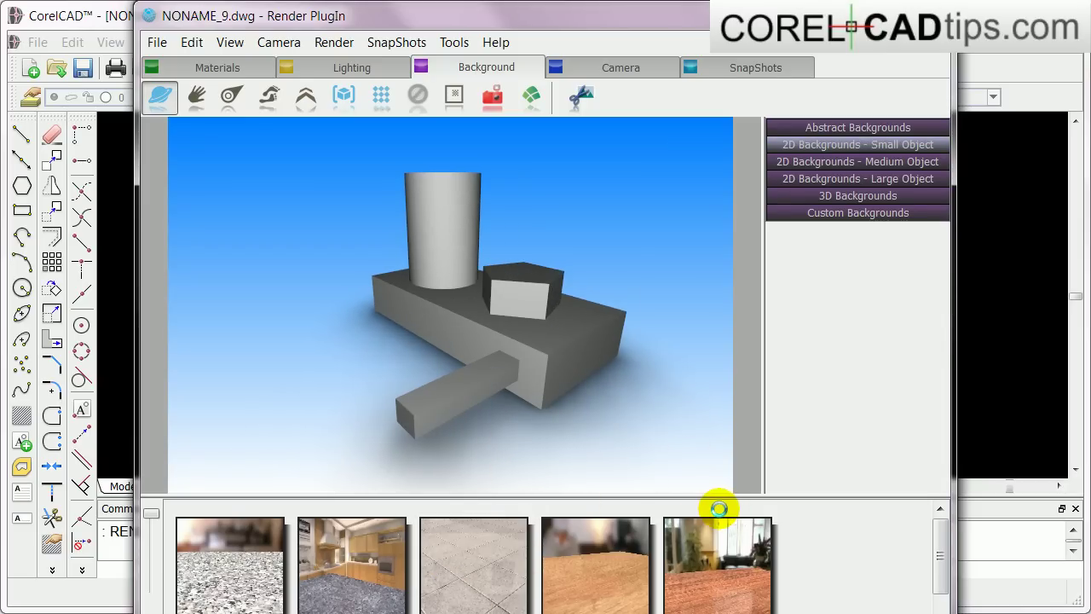
# - Rotate the model on the tiled floor to a new, closer angle
pyautogui.moveTo(543, 404); pyautogui.dragTo(560, 383)
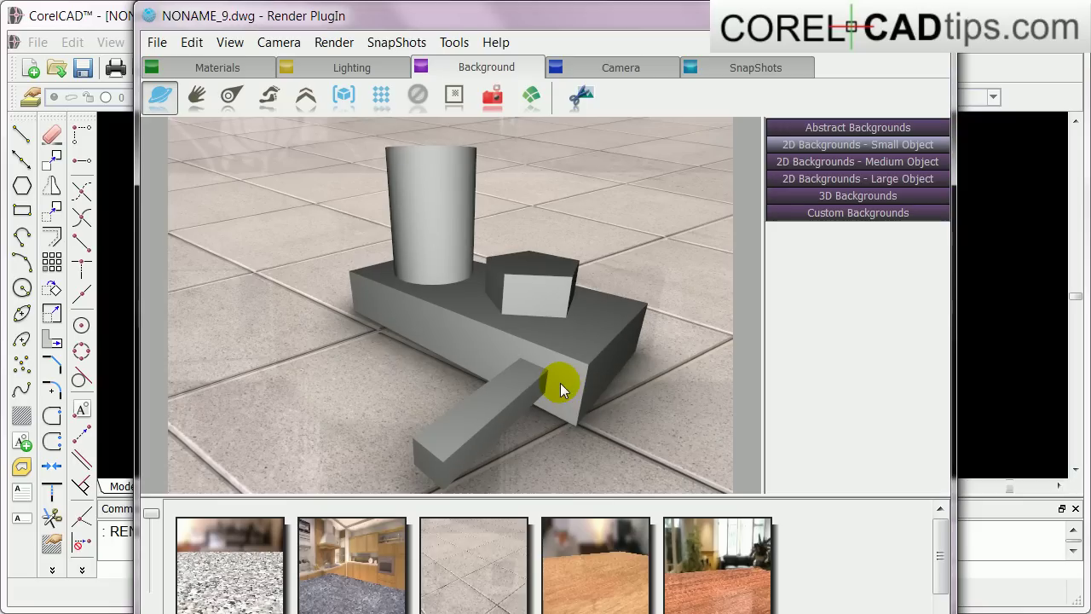
pyautogui.moveTo(576, 423); pyautogui.dragTo(573, 419)
pyautogui.moveTo(572, 419)
pyautogui.mouseDown(button='right')
pyautogui.moveTo(522, 424)
pyautogui.moveTo(530, 404)
pyautogui.moveTo(466, 324)
pyautogui.moveTo(450, 442)
pyautogui.moveTo(437, 416)
pyautogui.mouseUp(button='right')
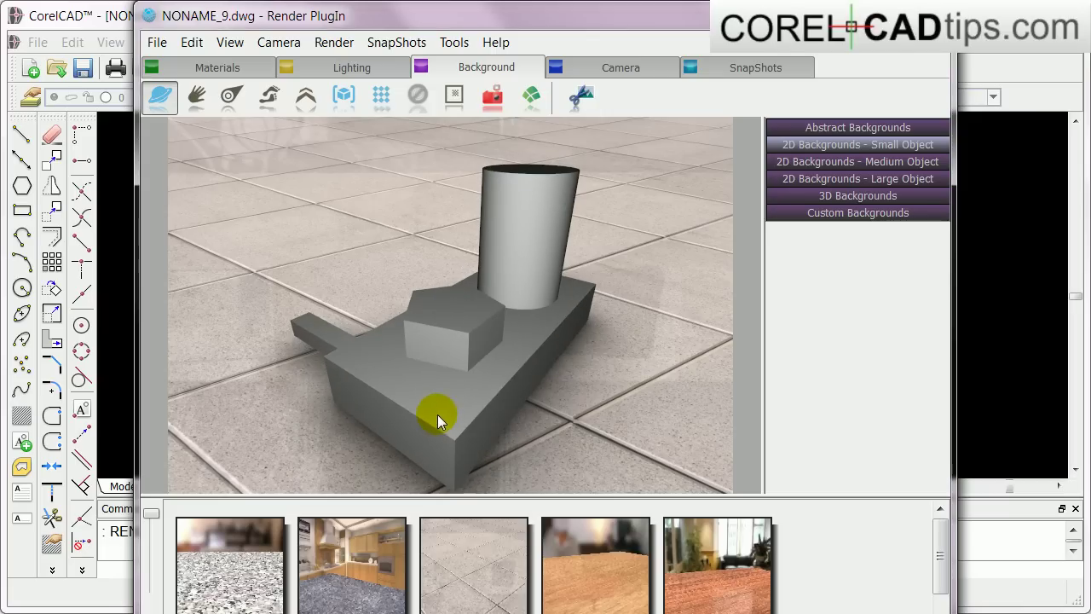
# - Try a blue material on the model from the Materials library
pyautogui.click(219, 73)
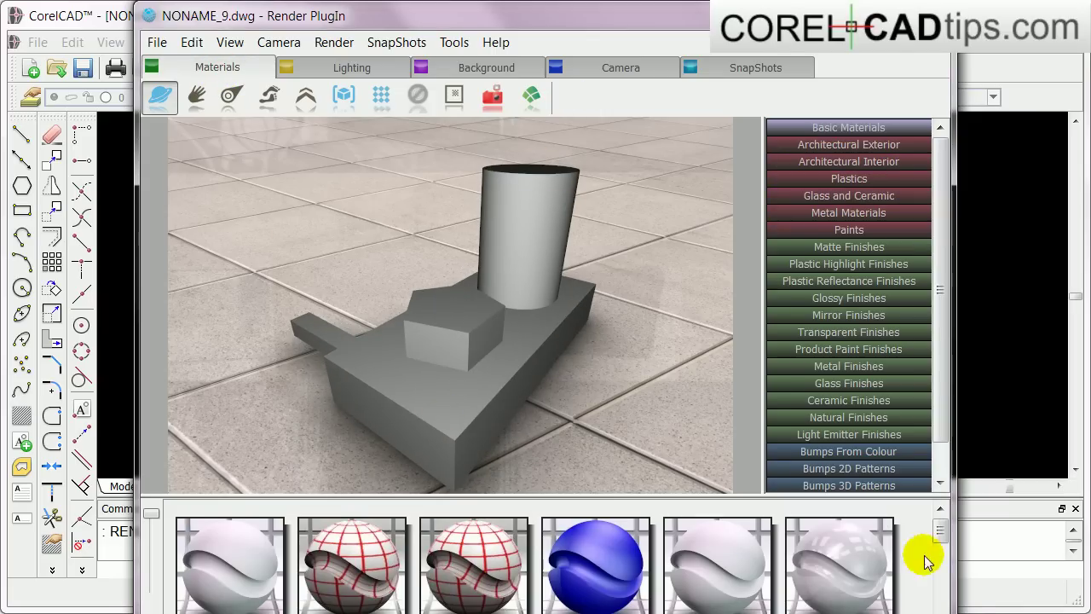
pyautogui.moveTo(877, 543); pyautogui.dragTo(475, 347)
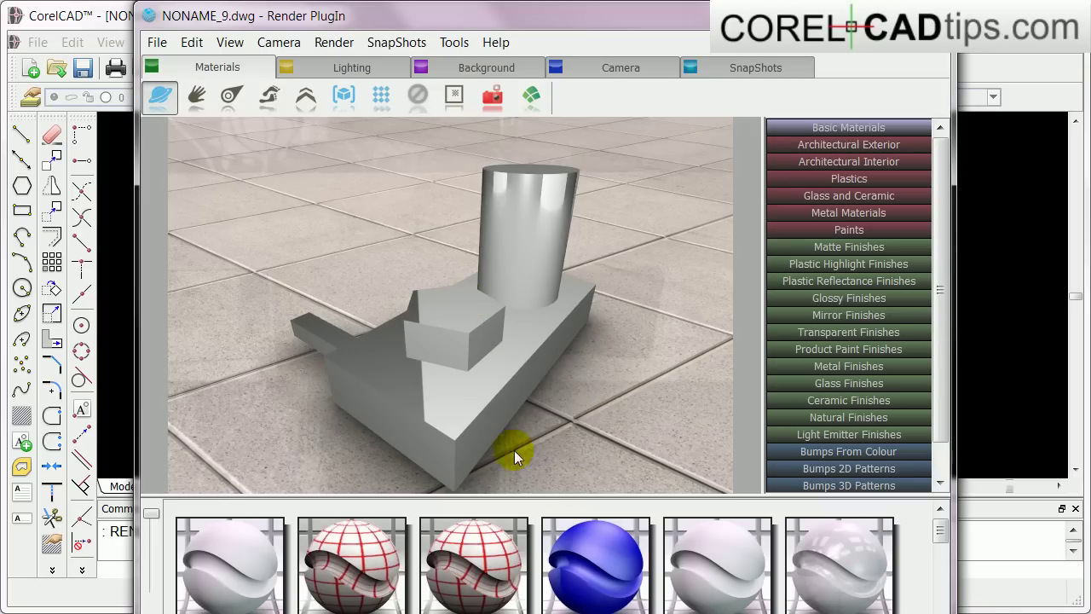
pyautogui.moveTo(597, 554); pyautogui.dragTo(508, 388)
pyautogui.click(708, 560)
pyautogui.moveTo(949, 542); pyautogui.dragTo(940, 572)
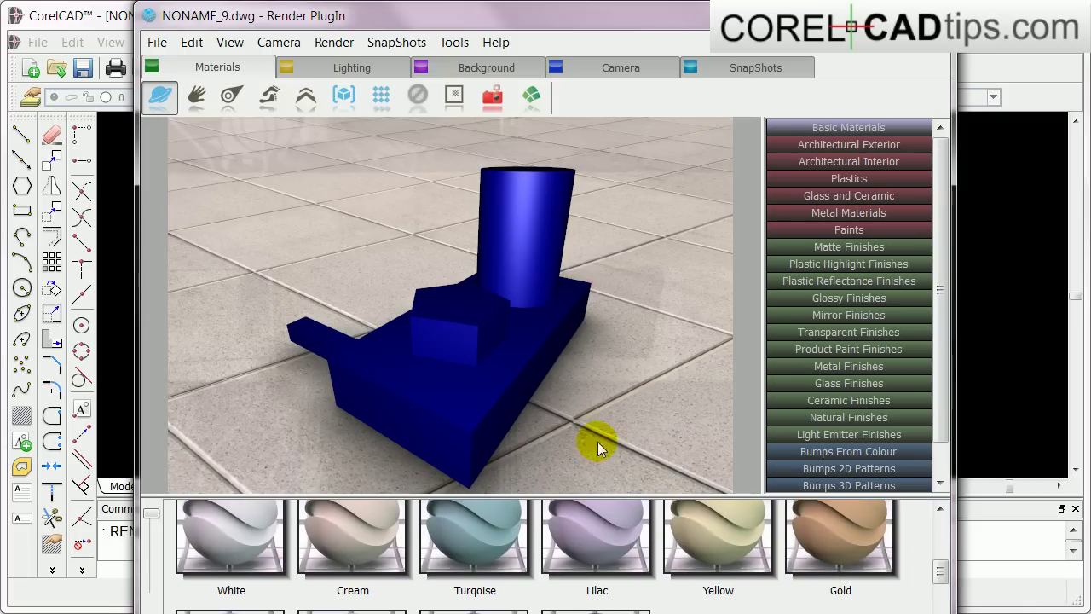
# - Apply Gold, Yellow, Lilac, Turquoise, then a grey gloss finish, and orbit the model
pyautogui.moveTo(818, 527); pyautogui.dragTo(589, 395)
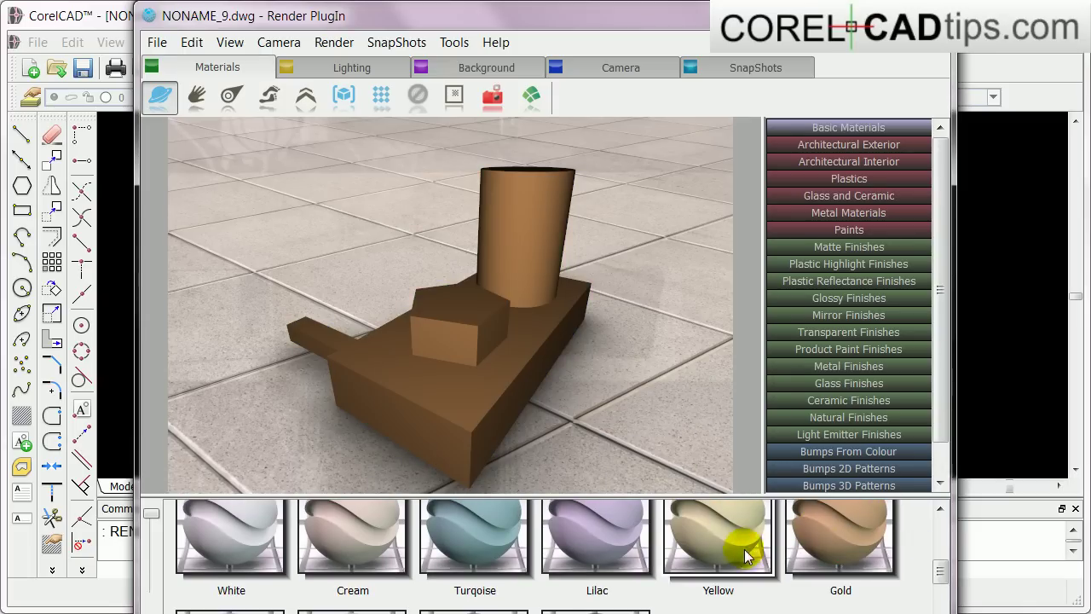
pyautogui.moveTo(739, 550); pyautogui.dragTo(460, 358)
pyautogui.moveTo(583, 553); pyautogui.dragTo(481, 349)
pyautogui.moveTo(452, 546); pyautogui.dragTo(529, 409)
pyautogui.scroll(-1, 961, 553)
pyautogui.moveTo(882, 542); pyautogui.dragTo(525, 384)
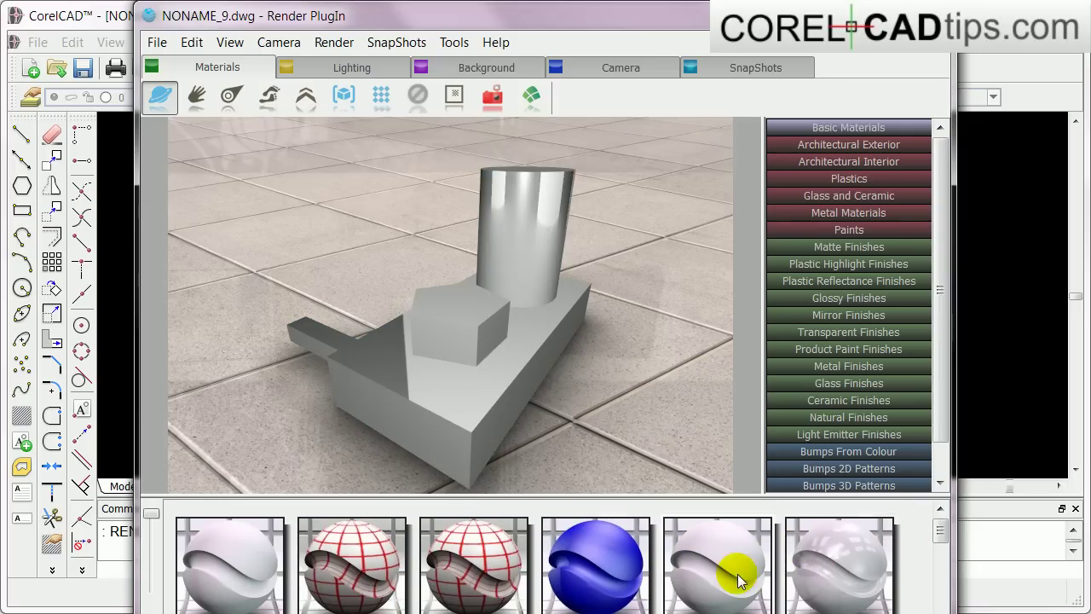
pyautogui.moveTo(733, 571); pyautogui.dragTo(486, 483)
pyautogui.moveTo(523, 395); pyautogui.dragTo(579, 371)
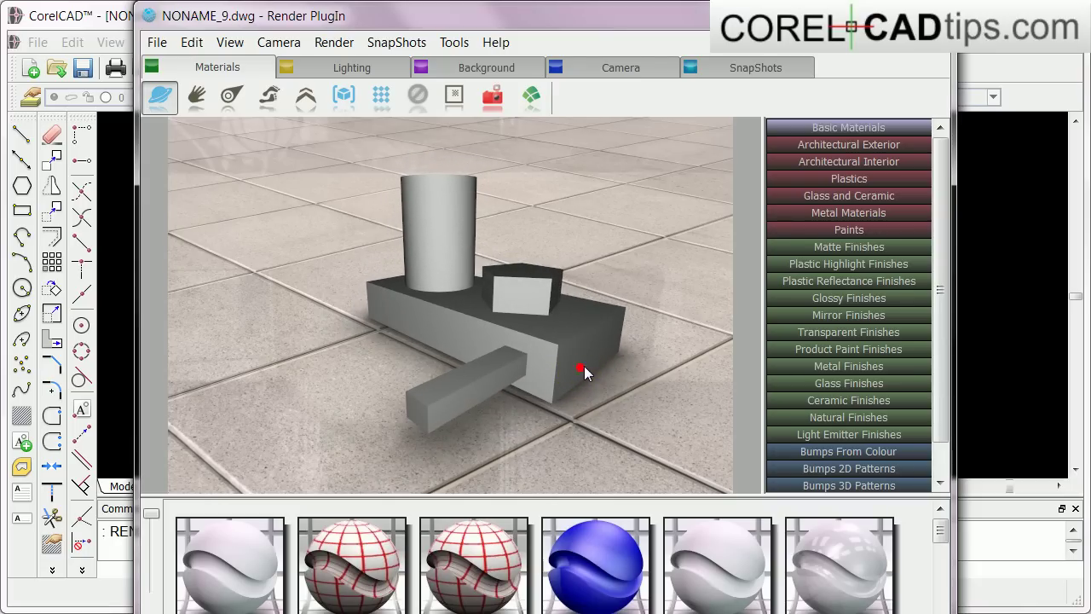
# - Apply the five teapot lens presets in turn, bringing the model progressively closer
pyautogui.click(613, 68)
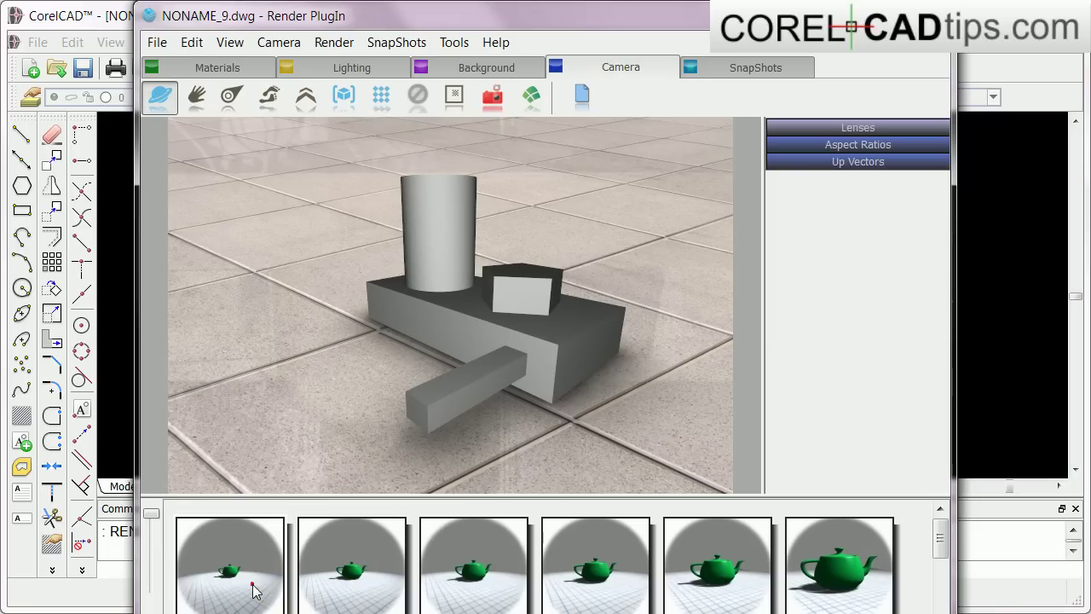
pyautogui.moveTo(252, 588); pyautogui.dragTo(273, 401)
pyautogui.moveTo(341, 578); pyautogui.dragTo(400, 460)
pyautogui.moveTo(487, 541); pyautogui.dragTo(553, 481)
pyautogui.moveTo(567, 541); pyautogui.dragTo(541, 448)
pyautogui.moveTo(678, 540); pyautogui.dragTo(597, 414)
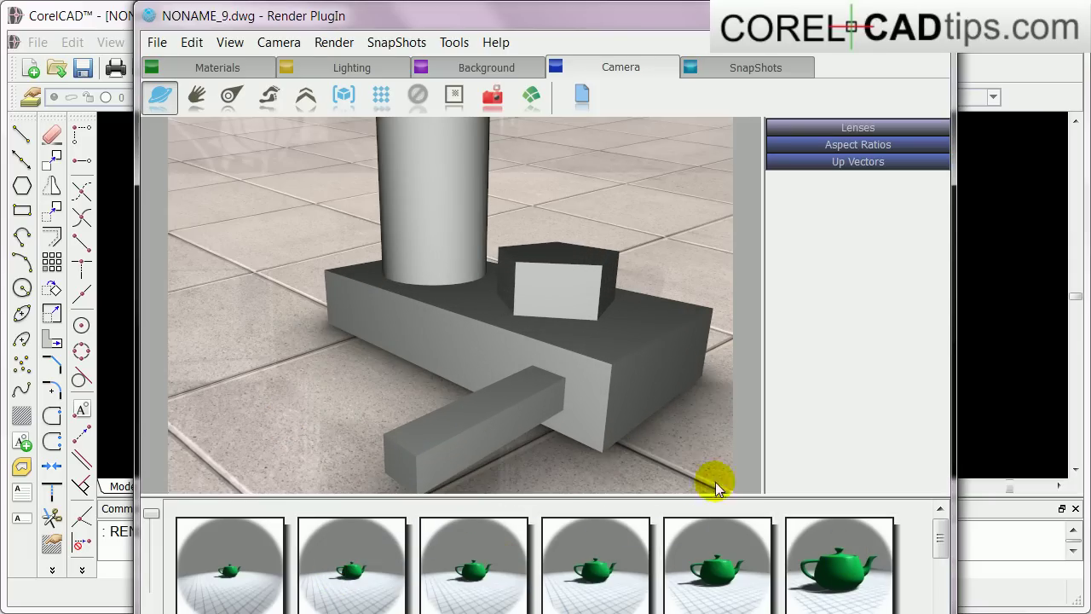
# - Apply the third sphere lens preset and orbit the camera to a new angle
pyautogui.moveTo(943, 539); pyautogui.dragTo(944, 604)
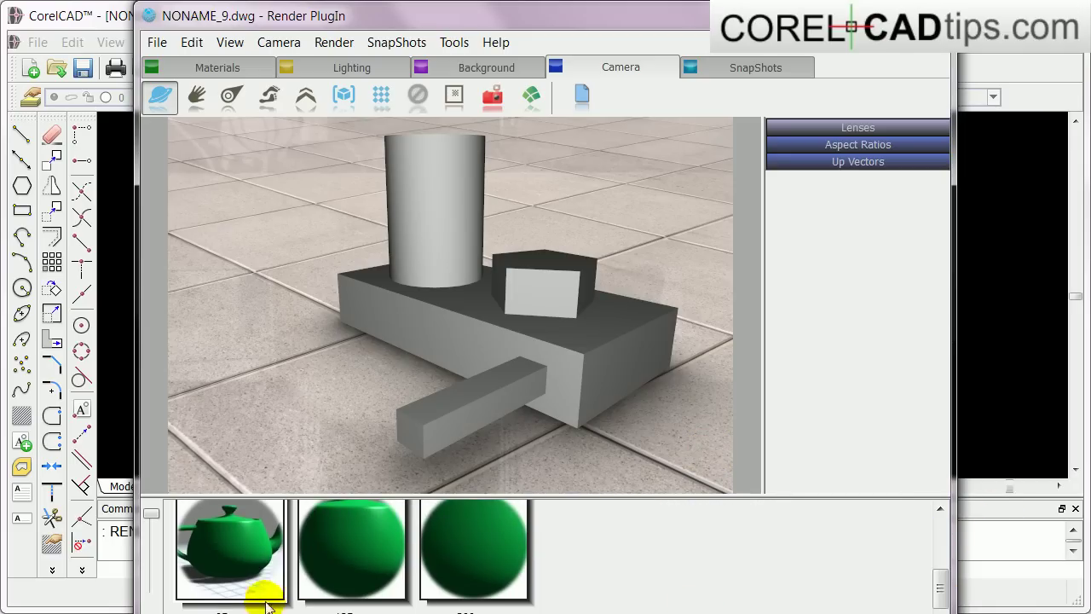
pyautogui.moveTo(349, 546); pyautogui.dragTo(389, 393)
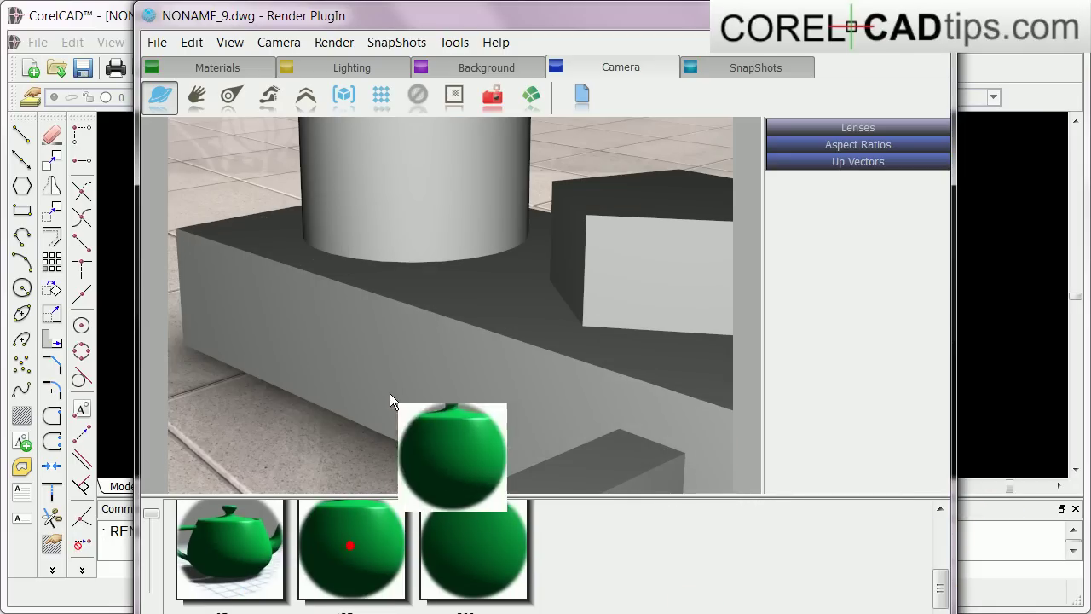
pyautogui.moveTo(495, 556); pyautogui.dragTo(479, 412)
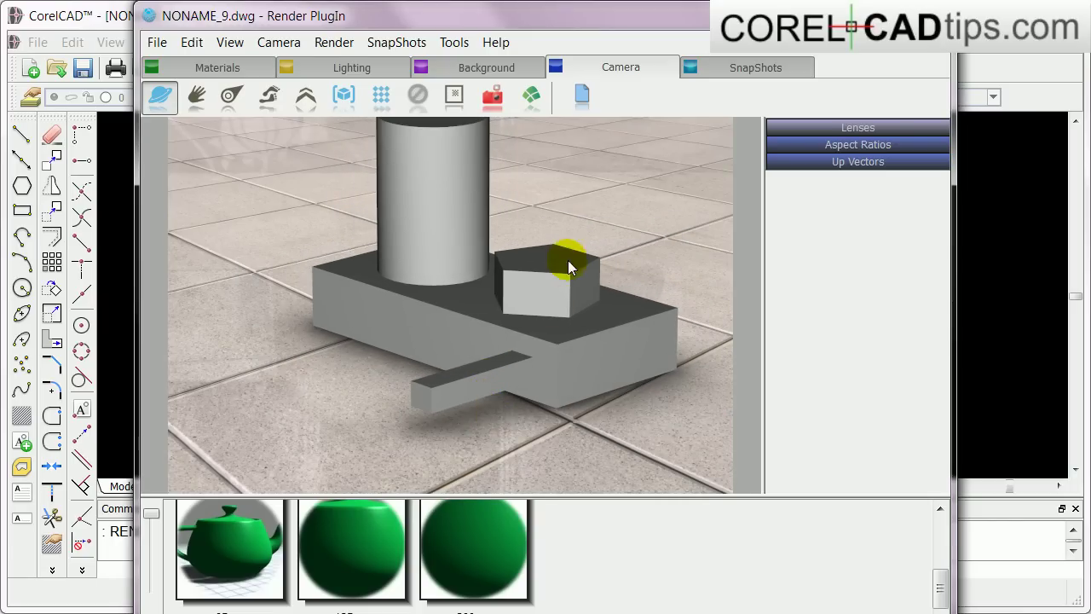
pyautogui.moveTo(564, 260)
pyautogui.mouseDown()
pyautogui.moveTo(560, 250)
pyautogui.moveTo(541, 317)
pyautogui.moveTo(545, 352)
pyautogui.moveTo(534, 322)
pyautogui.moveTo(545, 358)
pyautogui.moveTo(556, 326)
pyautogui.mouseUp()
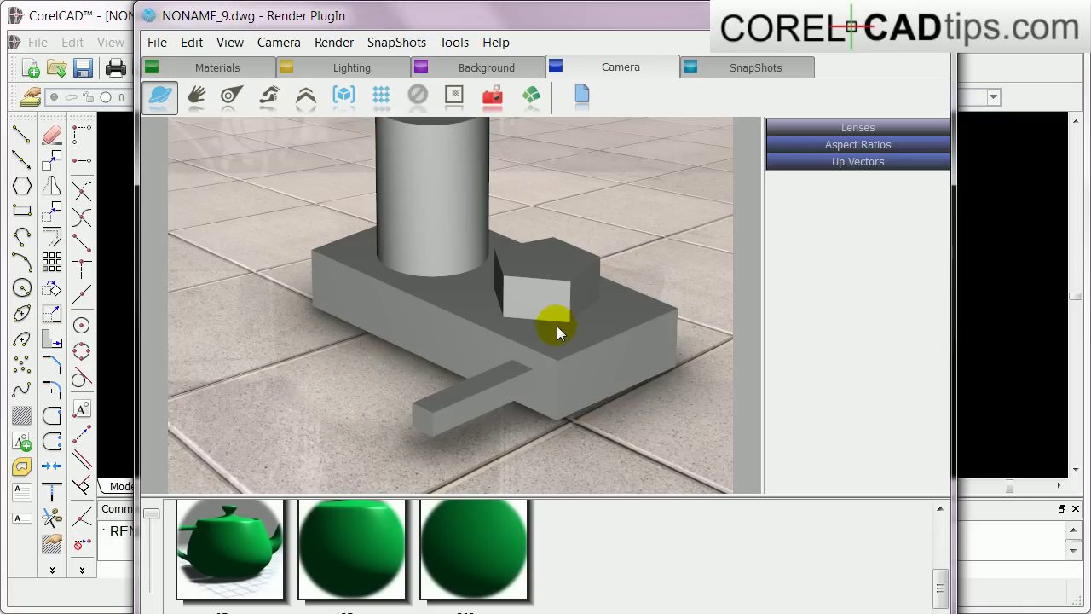
# - Browse the 3D, custom, abstract and small/medium/large-object background categories
pyautogui.click(486, 67)
pyautogui.moveTo(531, 358); pyautogui.dragTo(552, 394, button='right')
pyautogui.moveTo(941, 554); pyautogui.dragTo(936, 493)
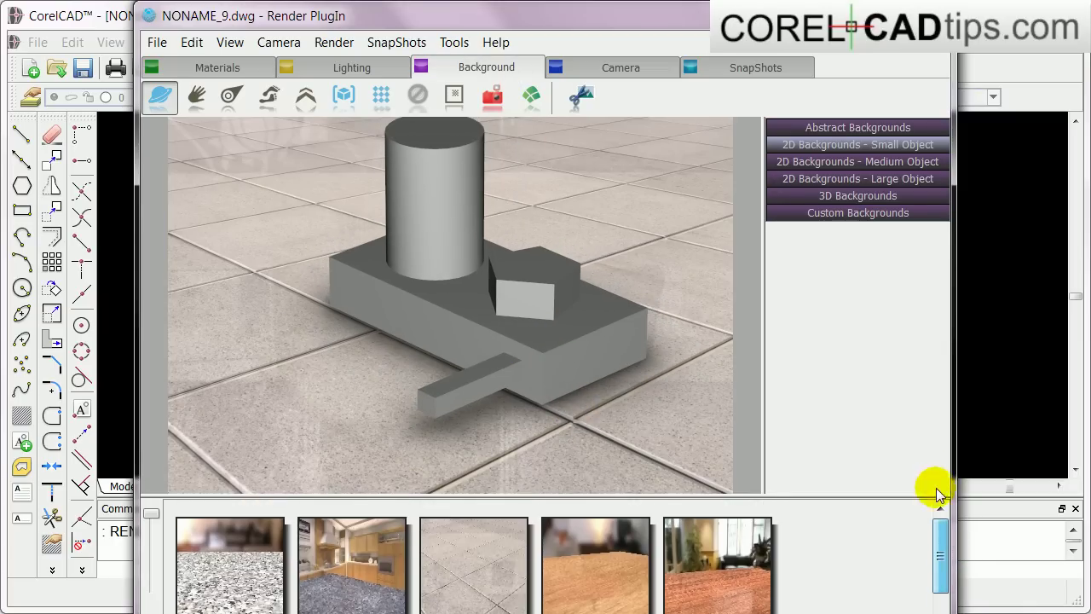
pyautogui.click(859, 197)
pyautogui.click(858, 214)
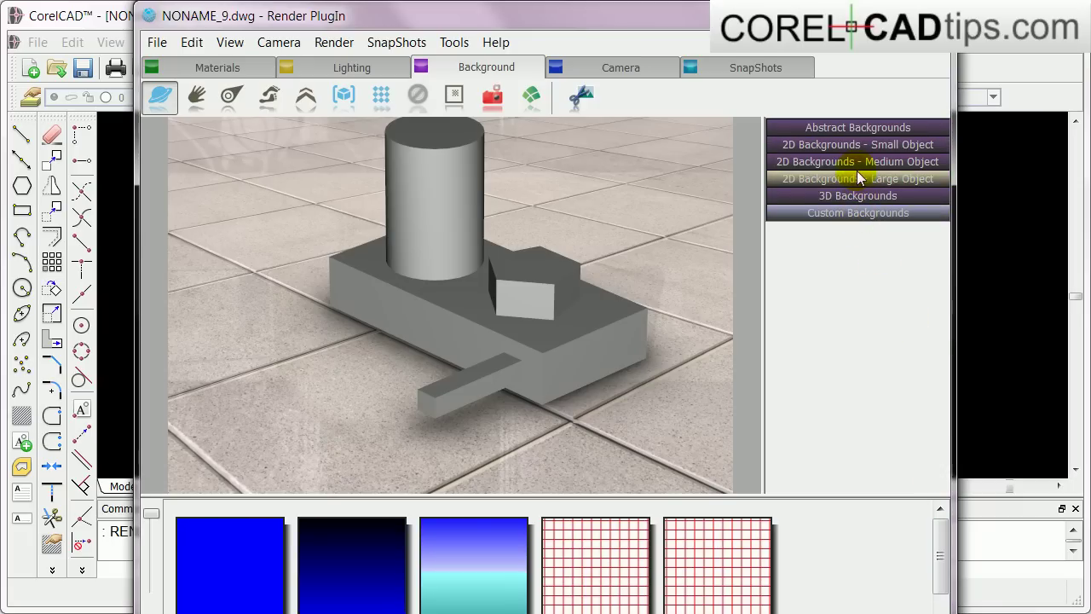
pyautogui.click(856, 170)
pyautogui.click(848, 160)
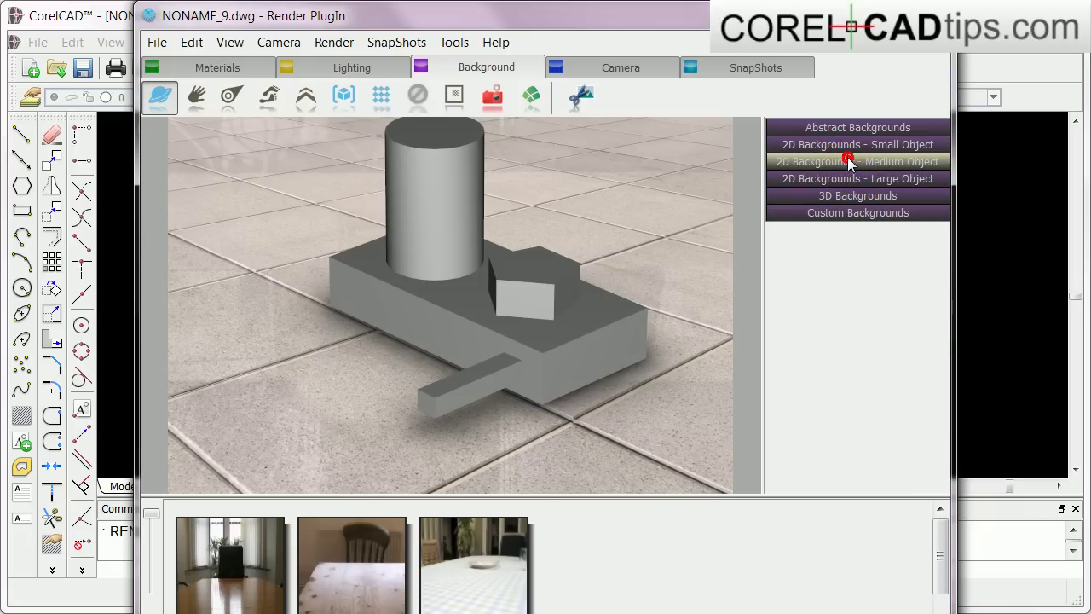
pyautogui.click(847, 175)
pyautogui.click(842, 133)
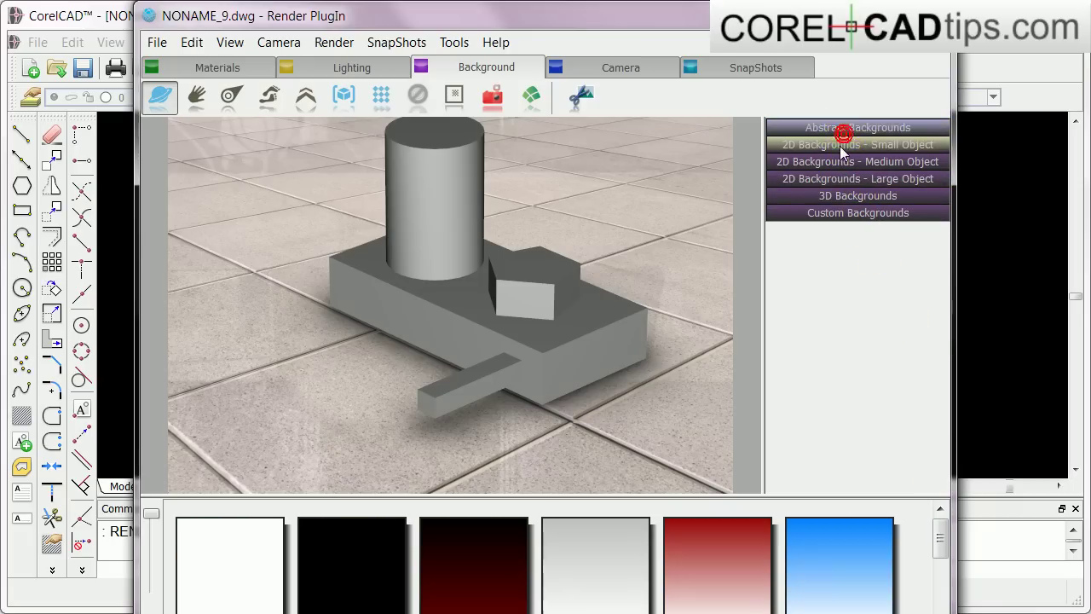
pyautogui.click(808, 146)
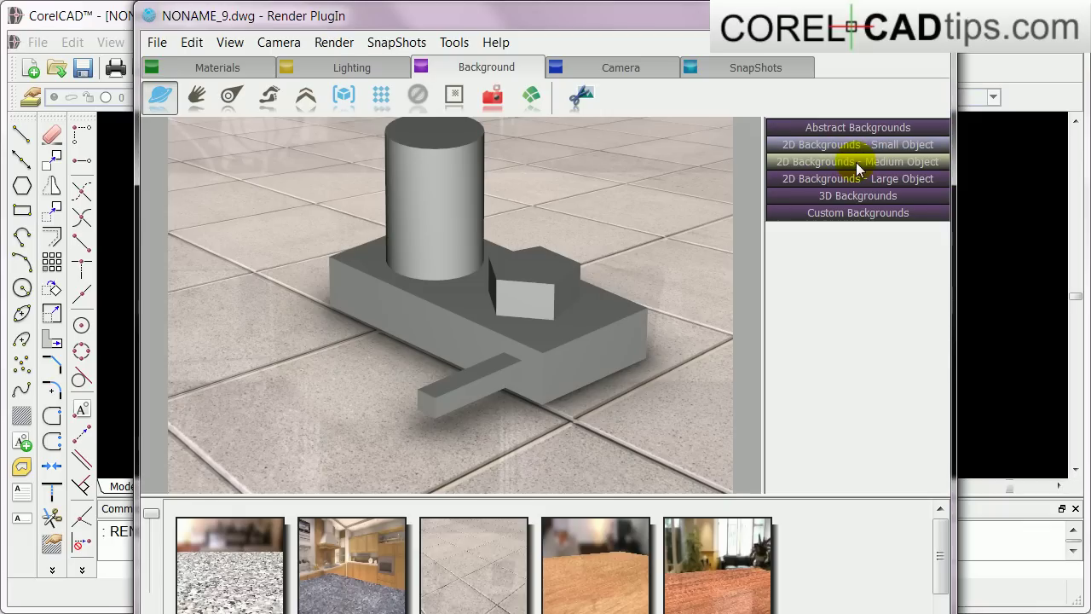
pyautogui.click(855, 162)
pyautogui.click(855, 177)
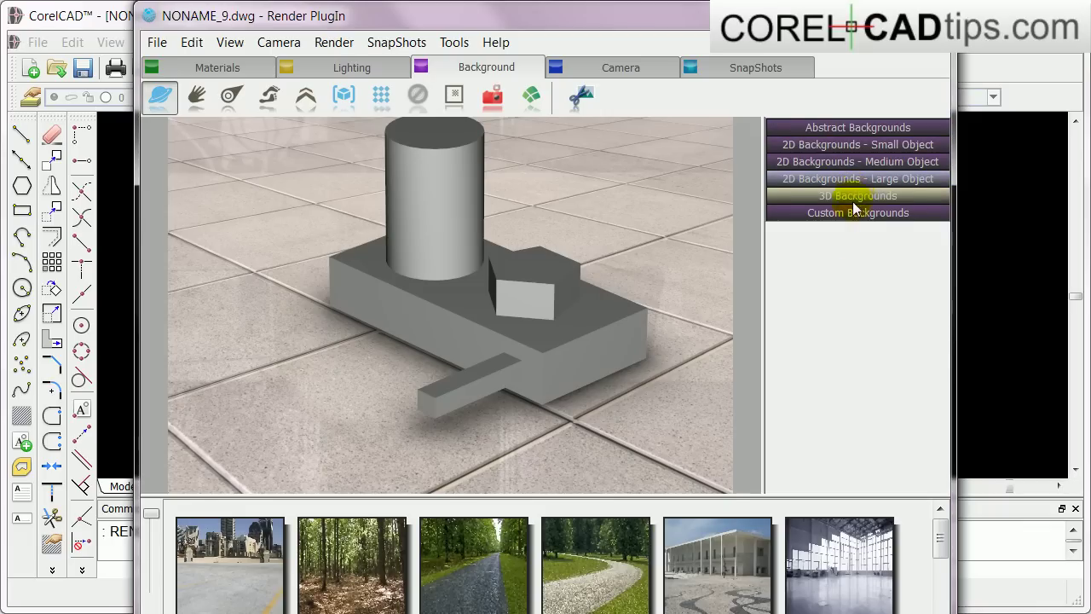
# - Set the glass-walled hall as background and orbit to a front view
pyautogui.click(831, 550)
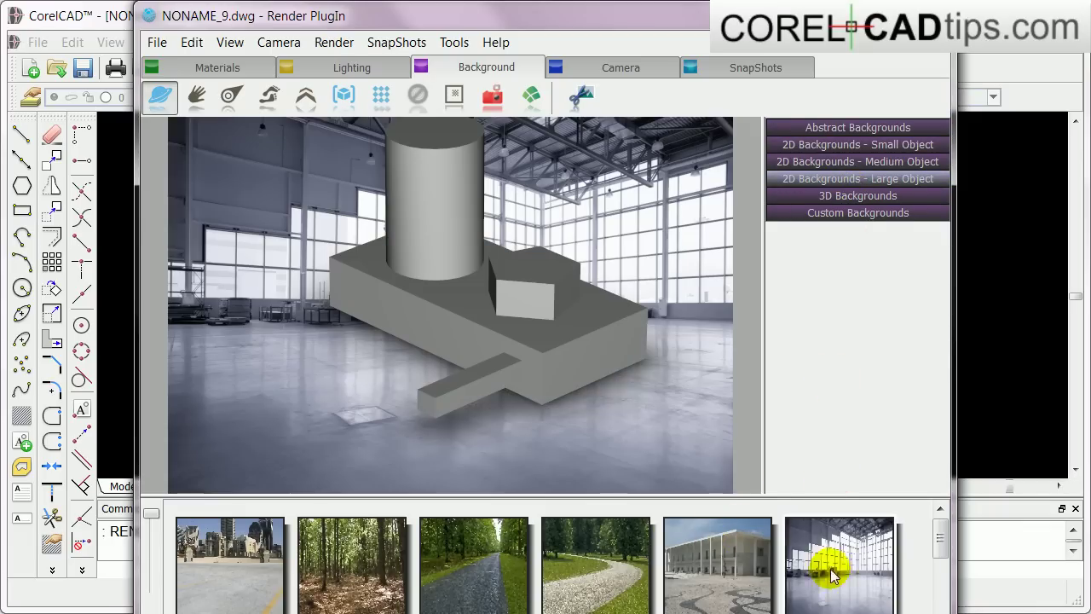
pyautogui.moveTo(592, 382); pyautogui.dragTo(524, 432)
pyautogui.click(195, 99)
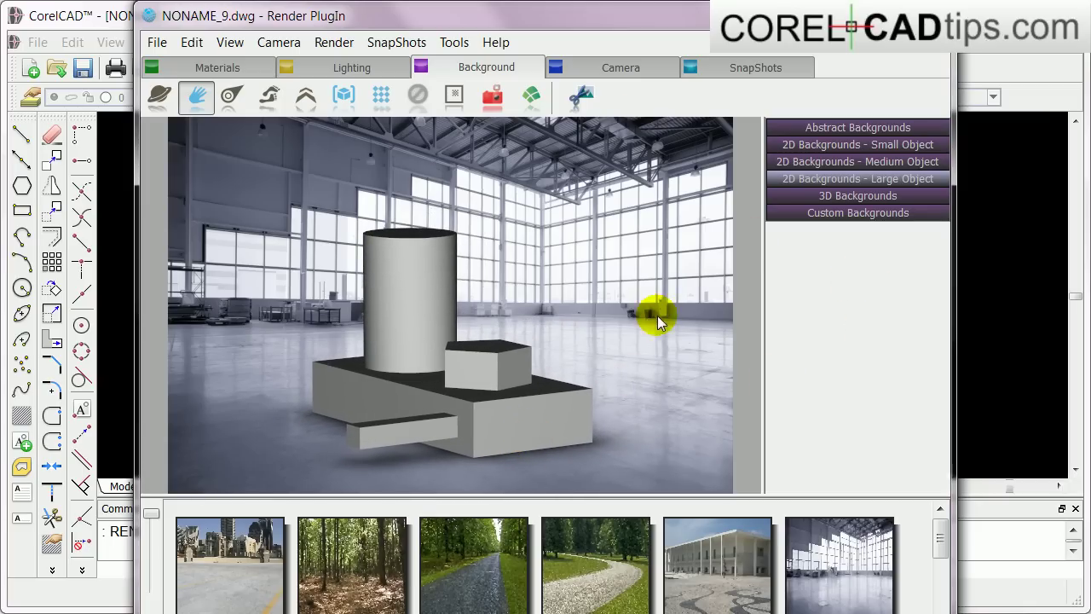
# - Pan the model slightly and shift the render window left
pyautogui.moveTo(568, 415); pyautogui.dragTo(564, 426)
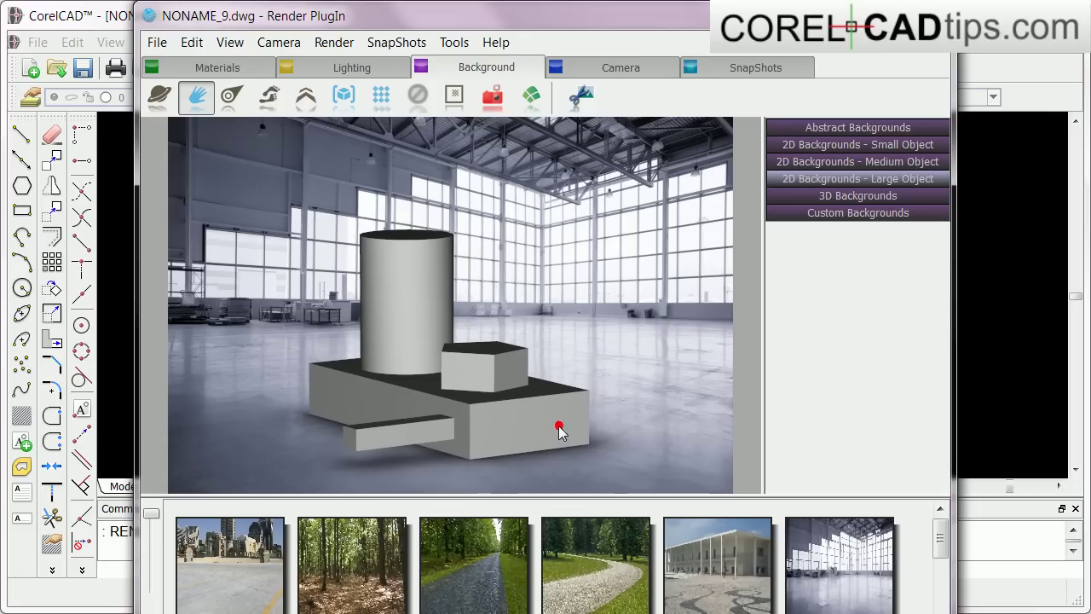
pyautogui.moveTo(568, 15); pyautogui.dragTo(547, 15)
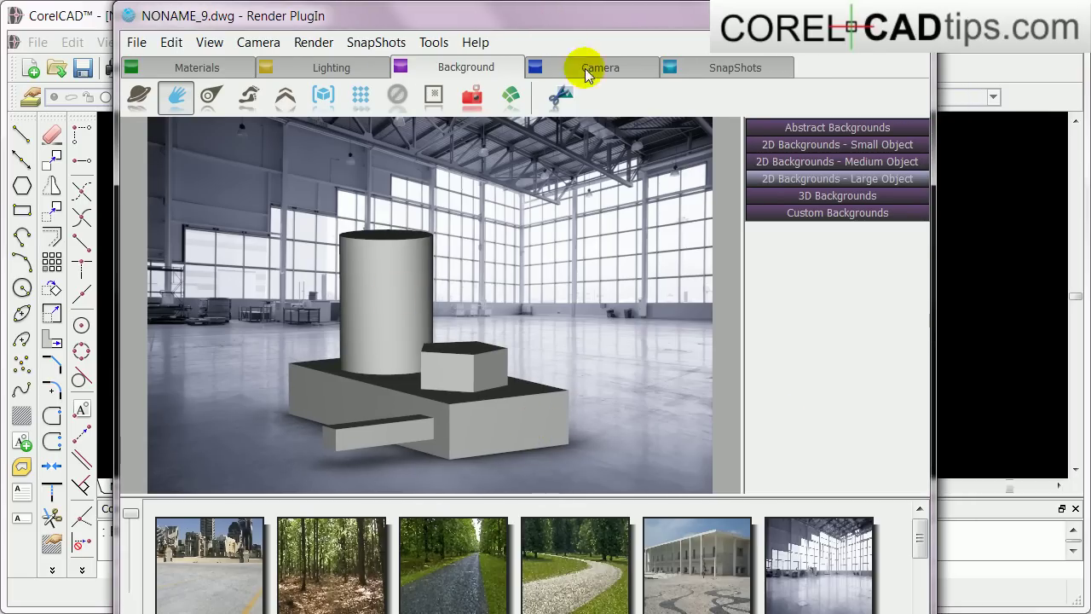
pyautogui.moveTo(919, 542); pyautogui.dragTo(921, 555)
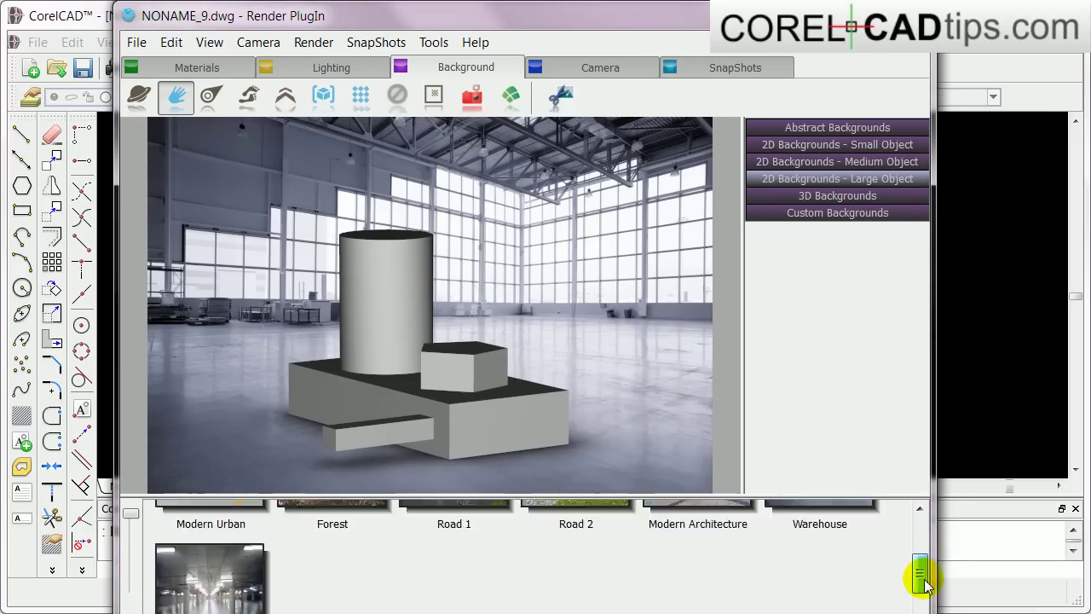
pyautogui.moveTo(923, 596); pyautogui.dragTo(918, 574)
# - Switch to the parking-garage background, pan the model, and save a snapshot
pyautogui.click(232, 596)
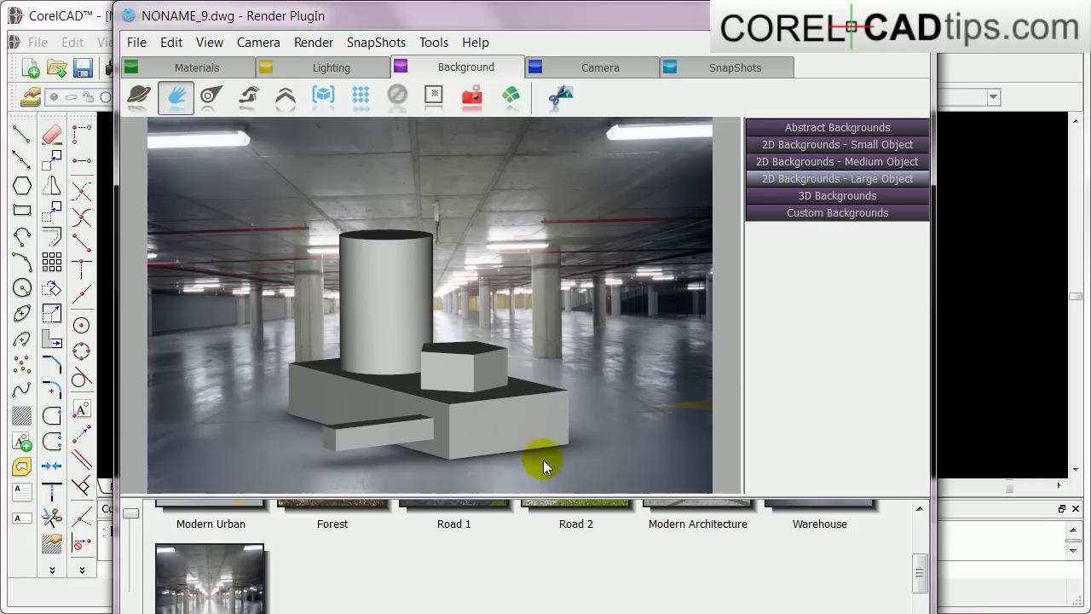
pyautogui.moveTo(464, 409); pyautogui.dragTo(489, 428)
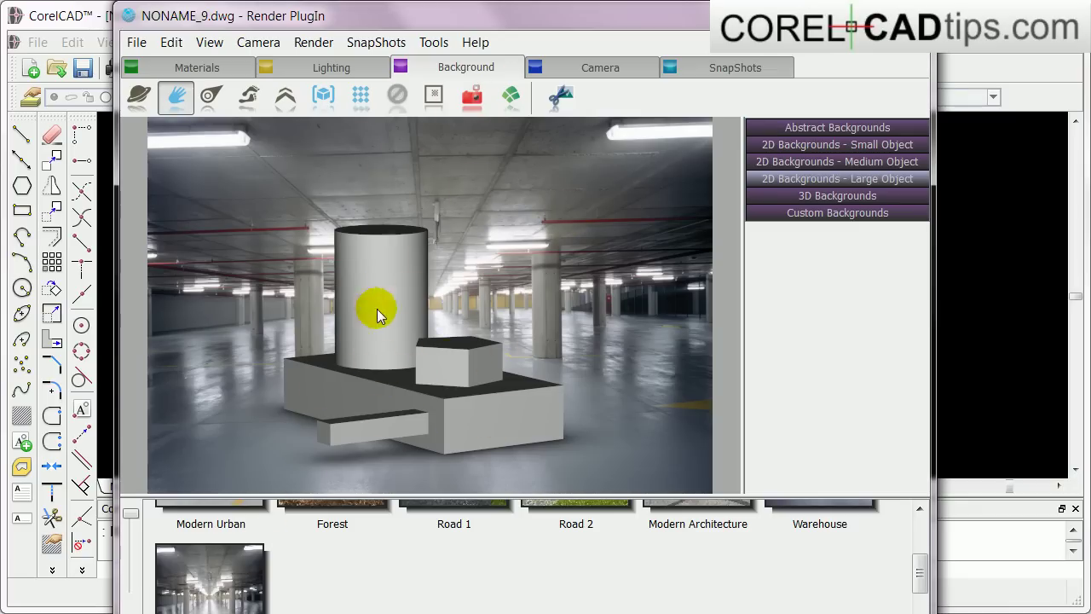
pyautogui.click(471, 97)
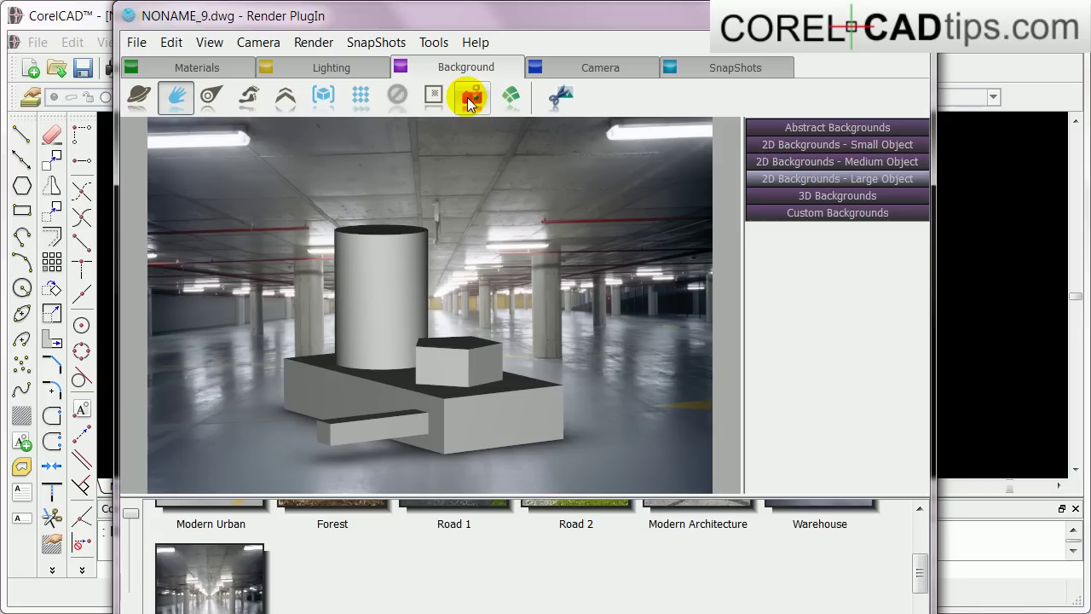
pyautogui.moveTo(920, 573); pyautogui.dragTo(919, 520)
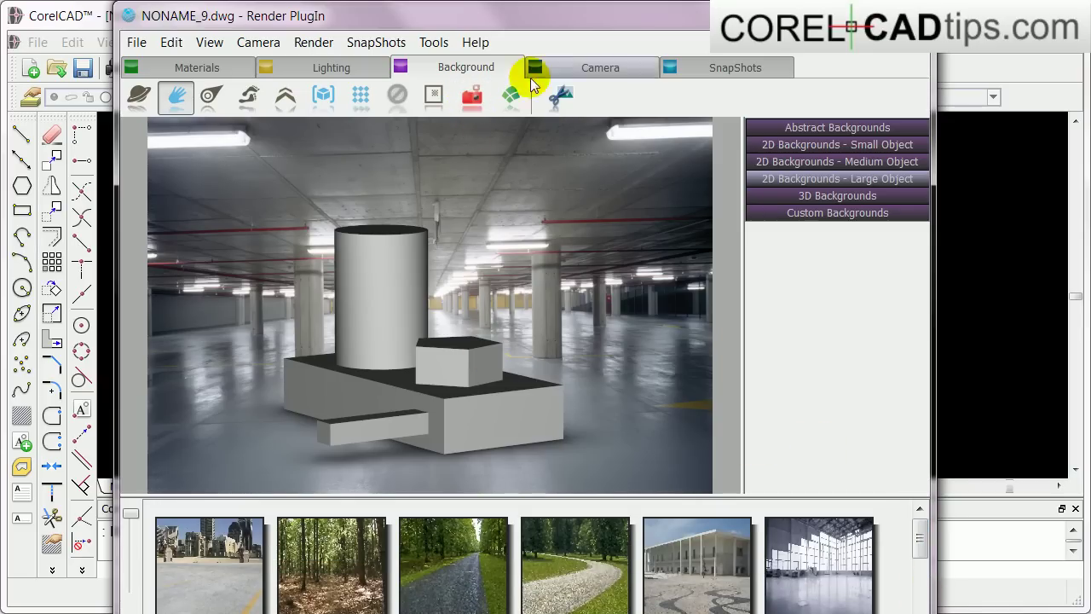
# - Save another snapshot of the current garage view from the SnapShots tab
pyautogui.click(720, 73)
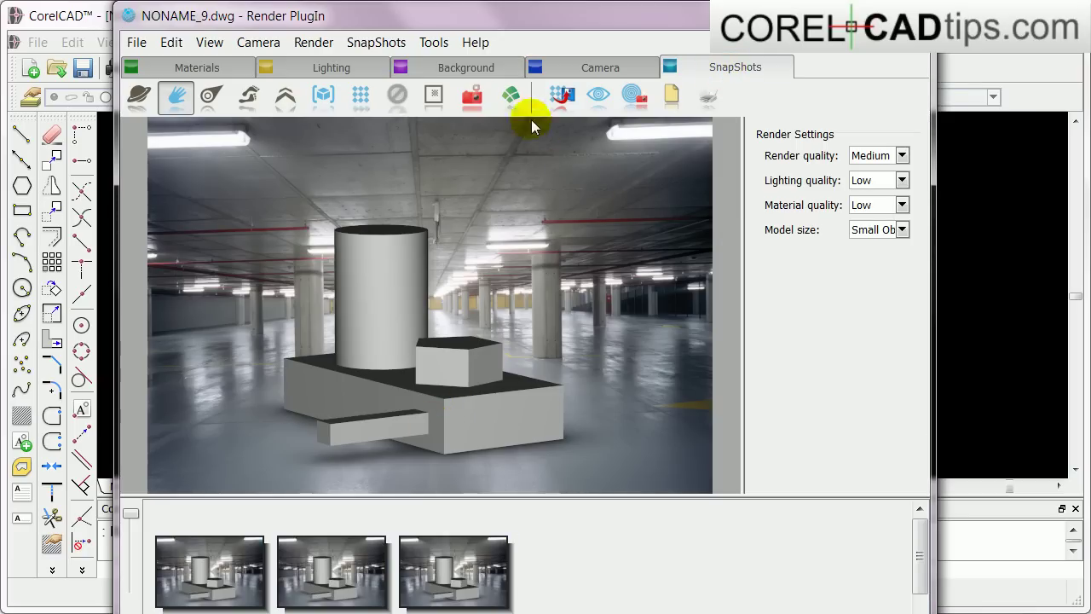
pyautogui.click(472, 96)
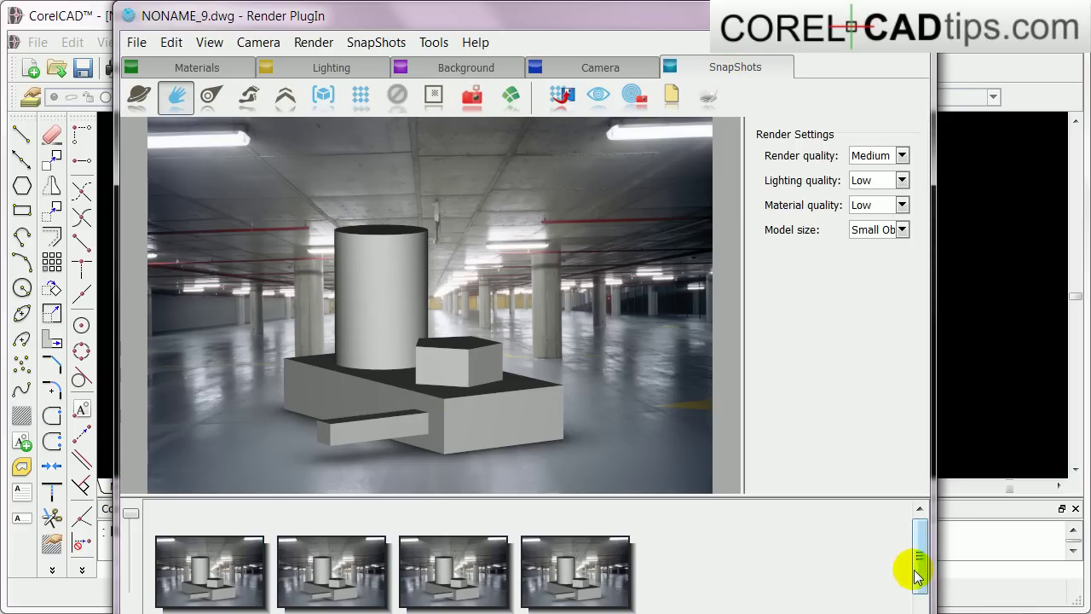
pyautogui.moveTo(917, 578); pyautogui.dragTo(917, 588)
pyautogui.moveTo(585, 453); pyautogui.dragTo(481, 428)
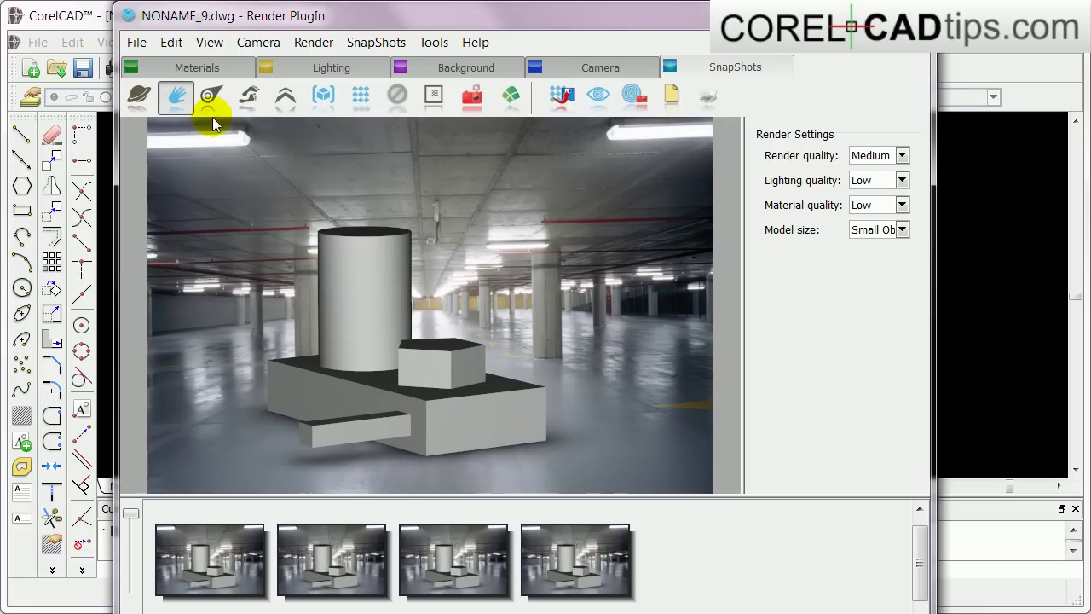
# - Orbit to a new angle and a lower angle, snapshotting each, then show the newest snapshots
pyautogui.click(139, 95)
pyautogui.moveTo(431, 388); pyautogui.dragTo(498, 250)
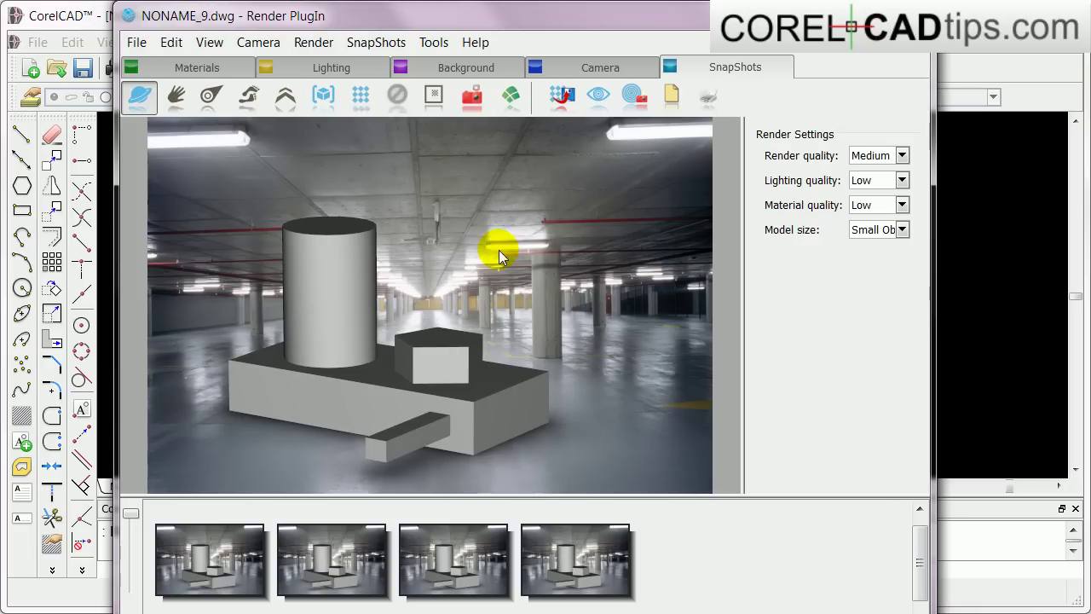
pyautogui.click(469, 103)
pyautogui.moveTo(444, 167); pyautogui.dragTo(470, 426)
pyautogui.click(470, 102)
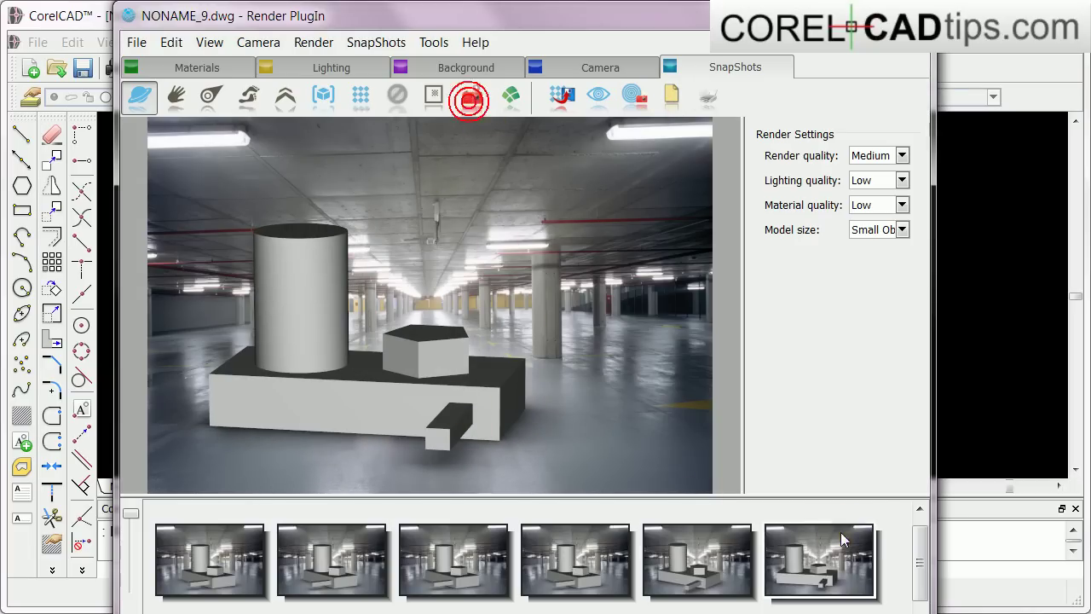
pyautogui.moveTo(478, 411); pyautogui.dragTo(409, 422)
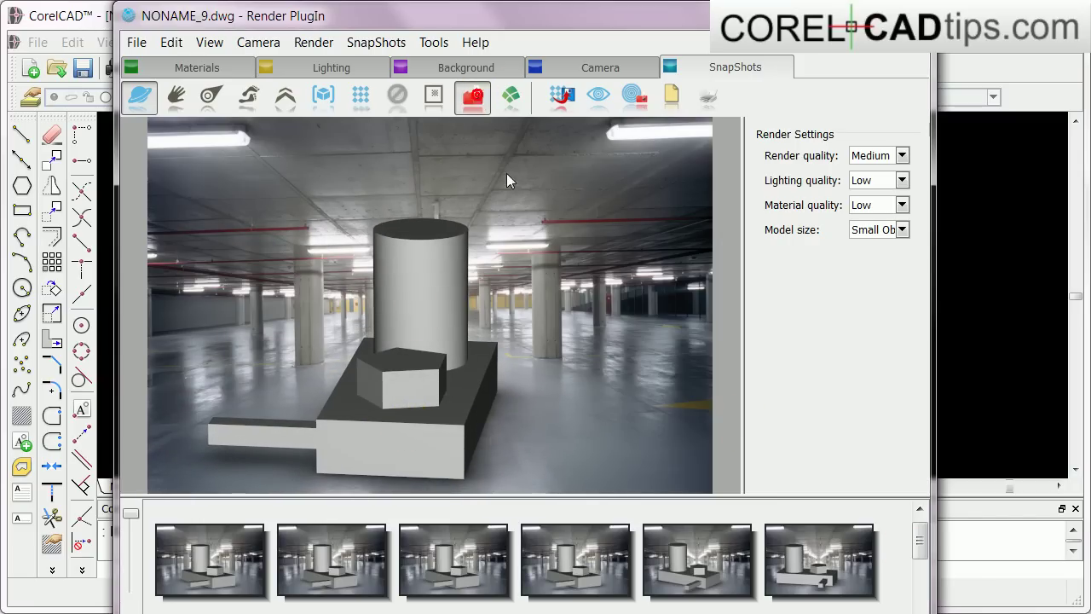
pyautogui.click(922, 545)
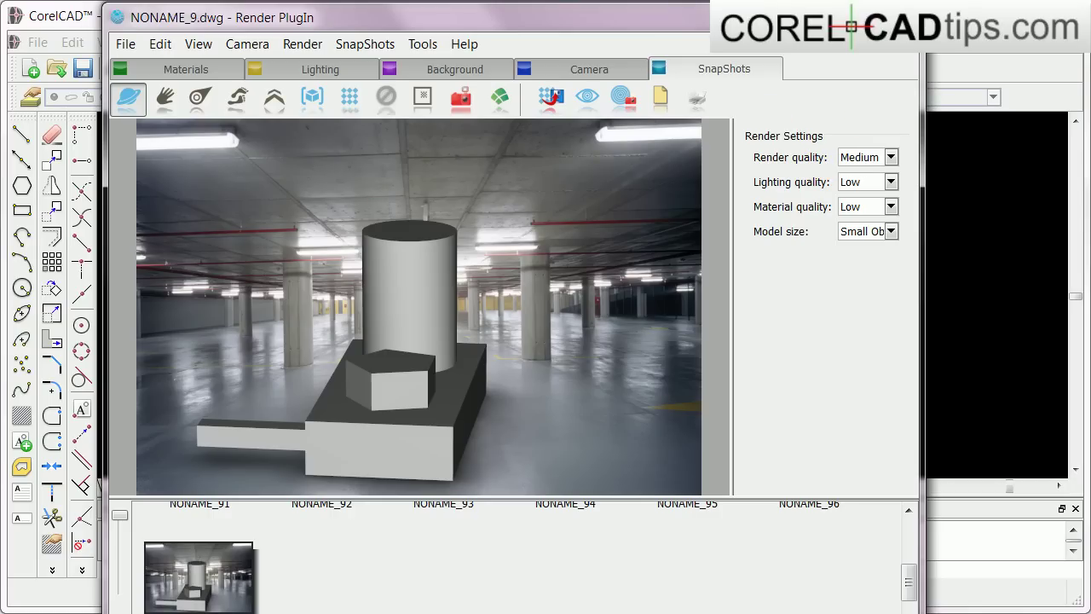
# - Close the Render PlugIn window with Alt+F4
pyautogui.hotkey('alt', 'F4')
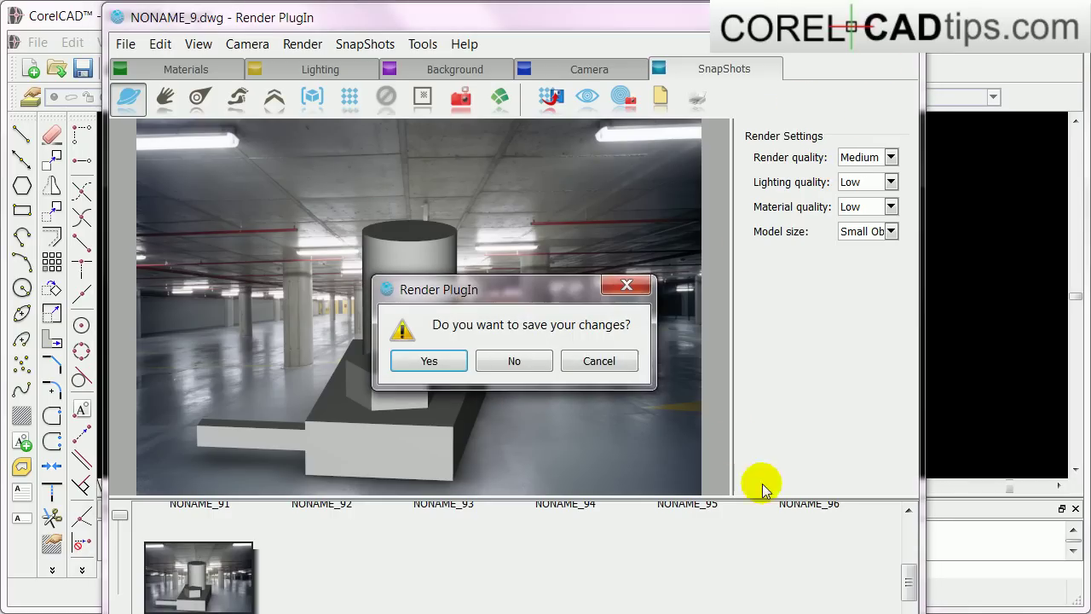